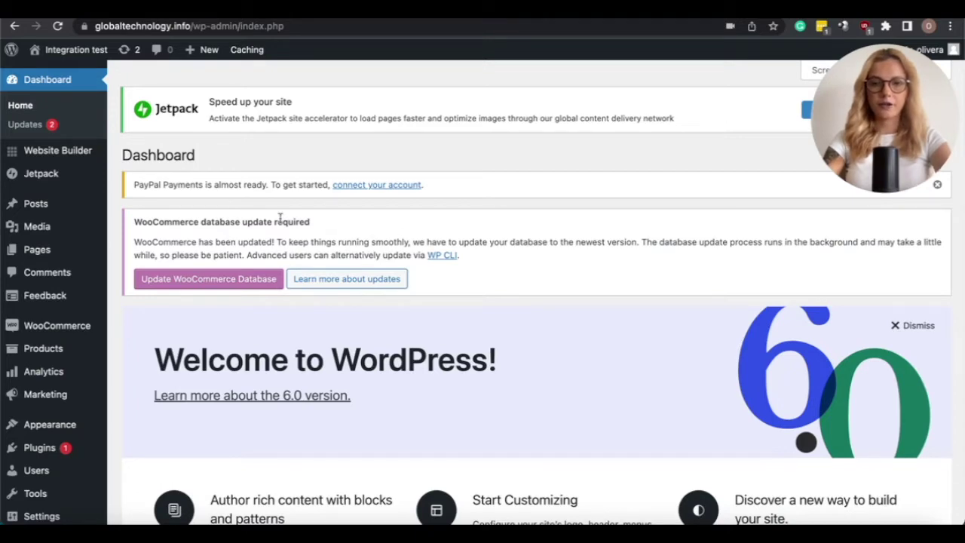
# Set the site's permalink structure to Post name in the WordPress permalink settings and save the changes
pyautogui.scroll(-3, 22, 411)
pyautogui.moveTo(25, 413)
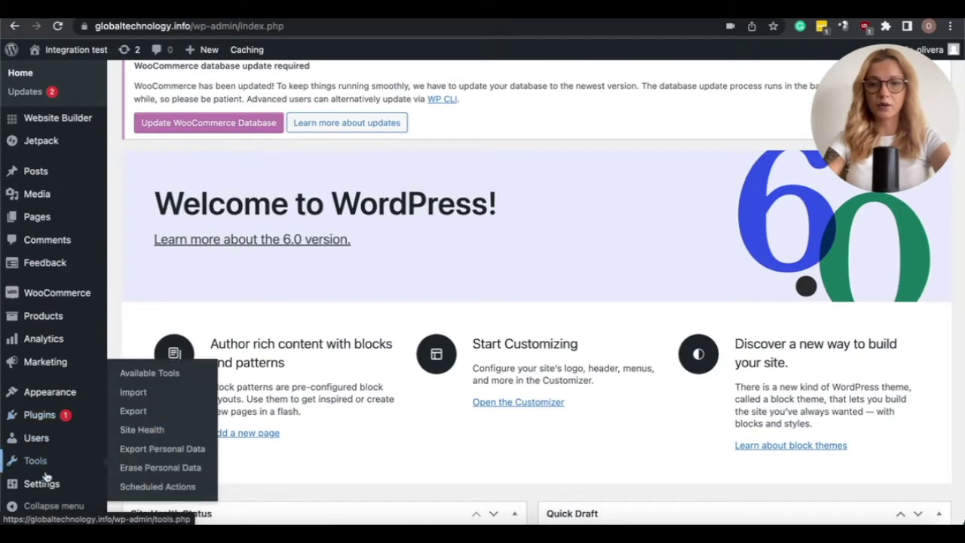
pyautogui.moveTo(47, 483)
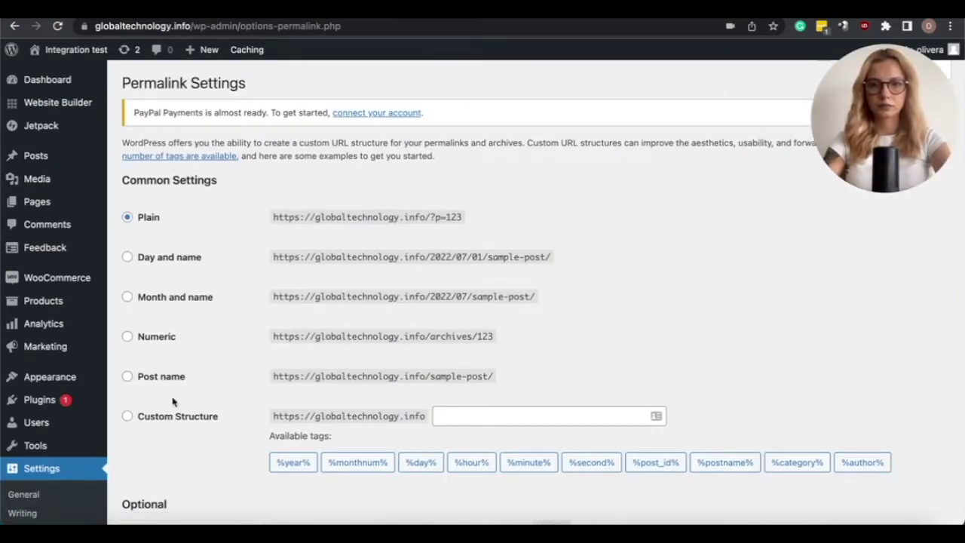
pyautogui.click(127, 376)
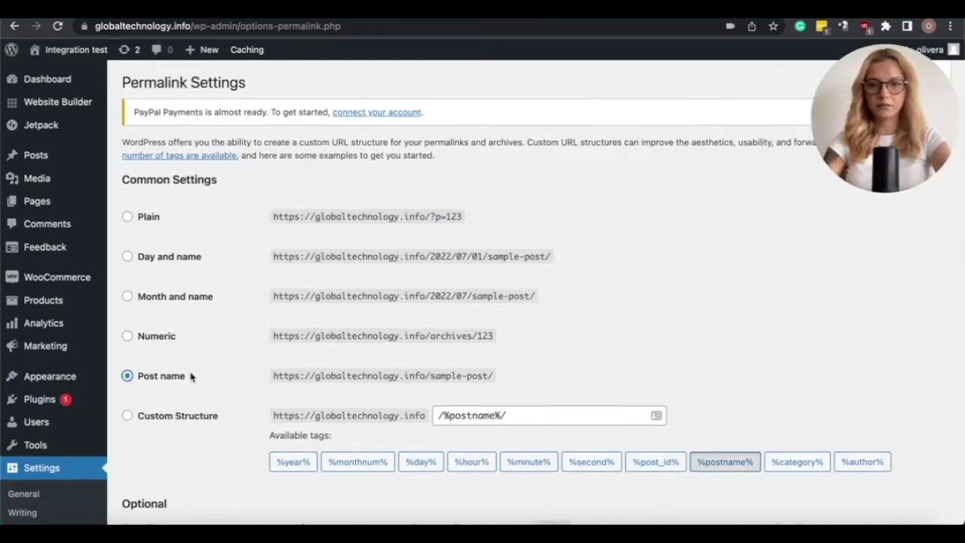
pyautogui.scroll(-3, 192, 376)
pyautogui.scroll(-5, 192, 376)
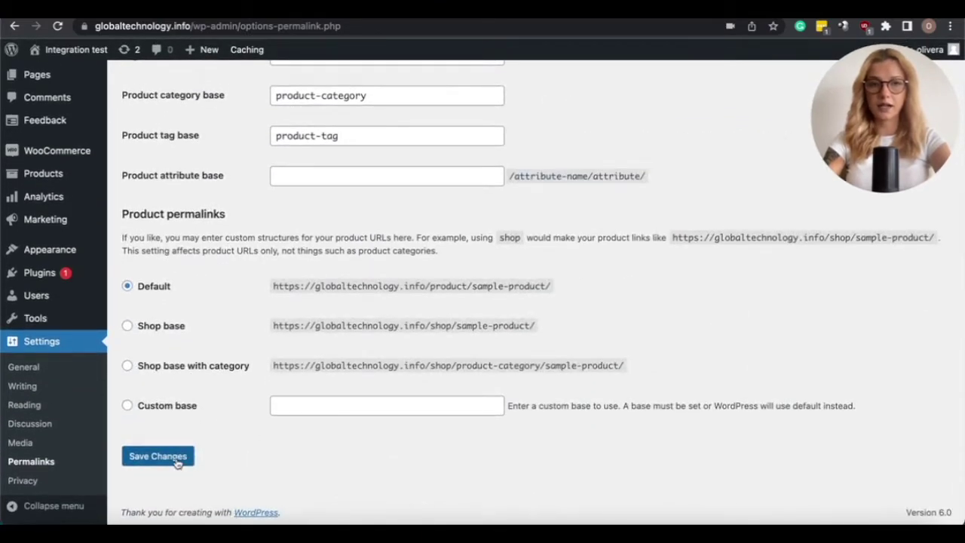
pyautogui.click(178, 460)
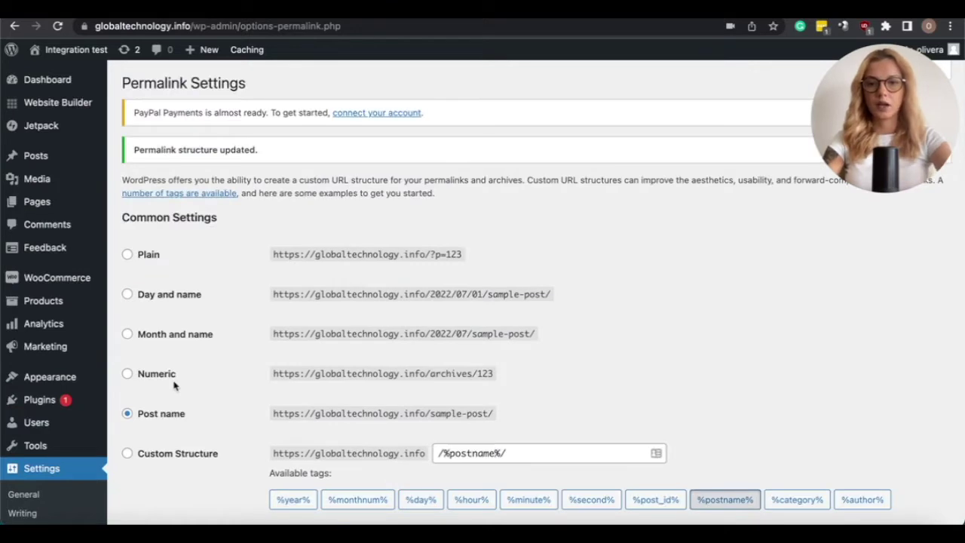
# Open the upload form for adding a new plugin from a .zip file
pyautogui.moveTo(61, 280)
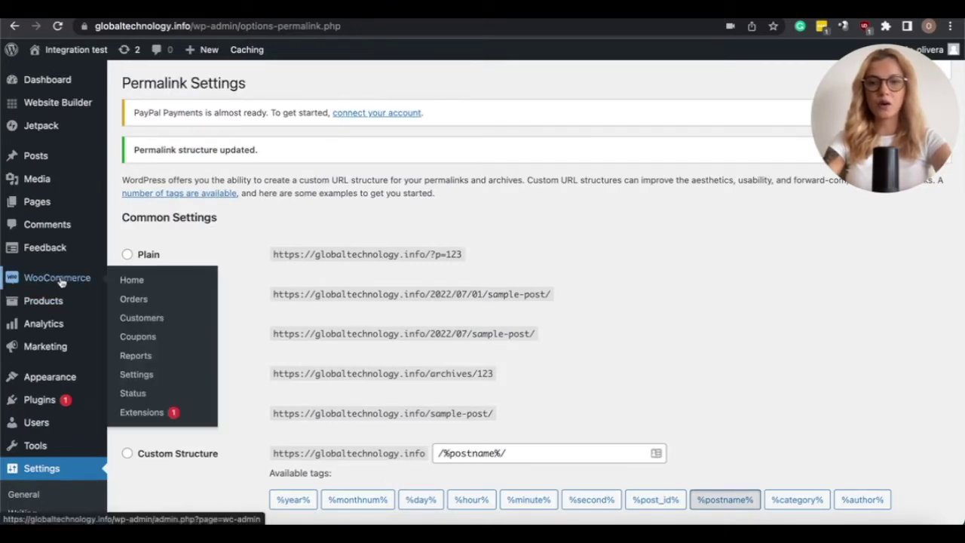
pyautogui.moveTo(64, 321)
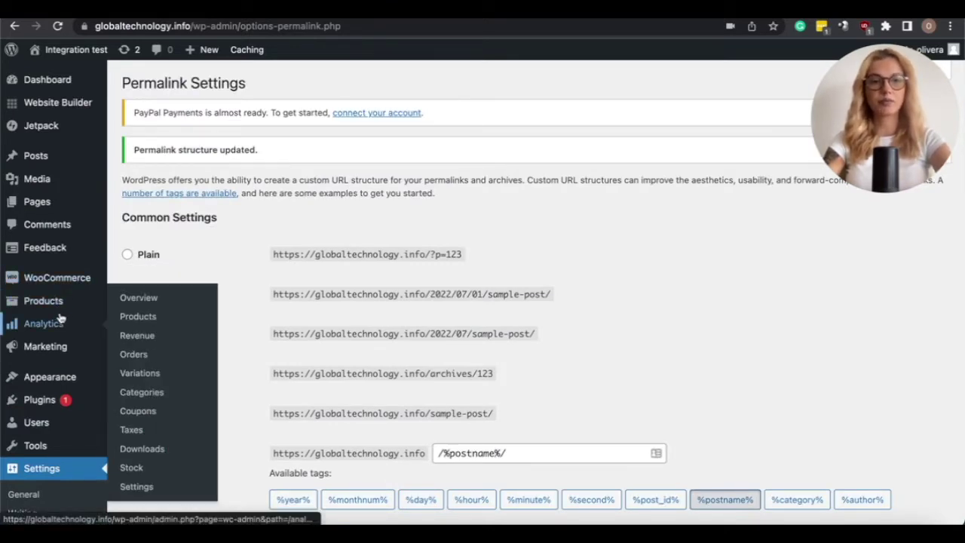
pyautogui.moveTo(65, 401)
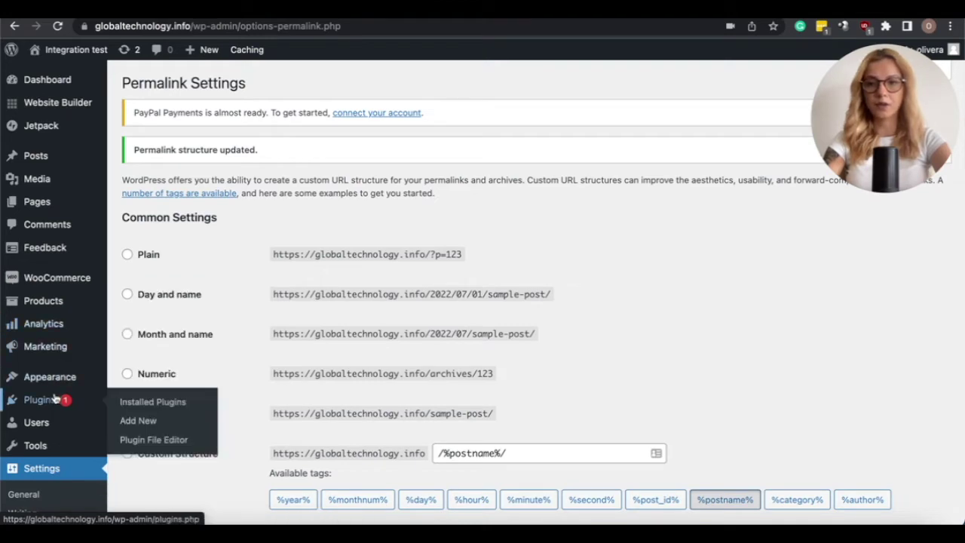
pyautogui.click(135, 424)
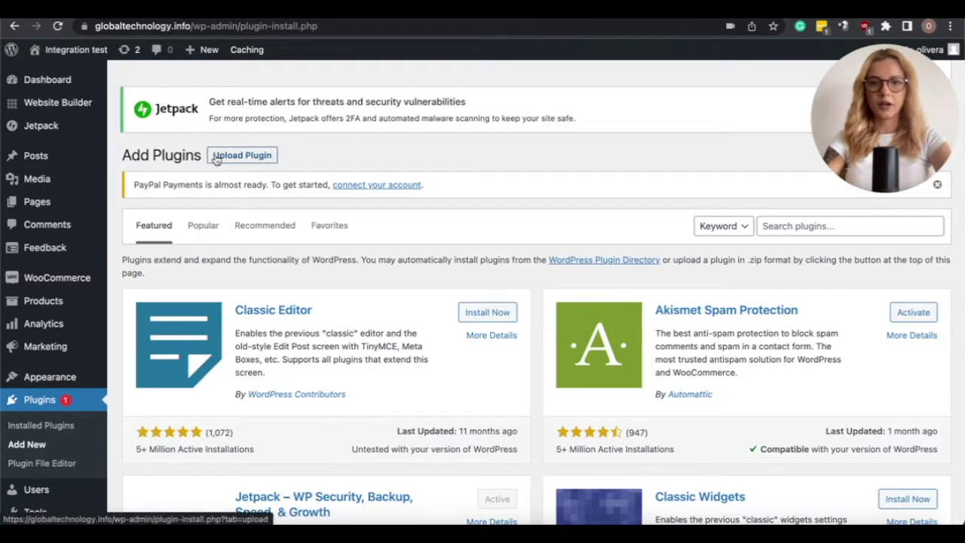
pyautogui.click(216, 156)
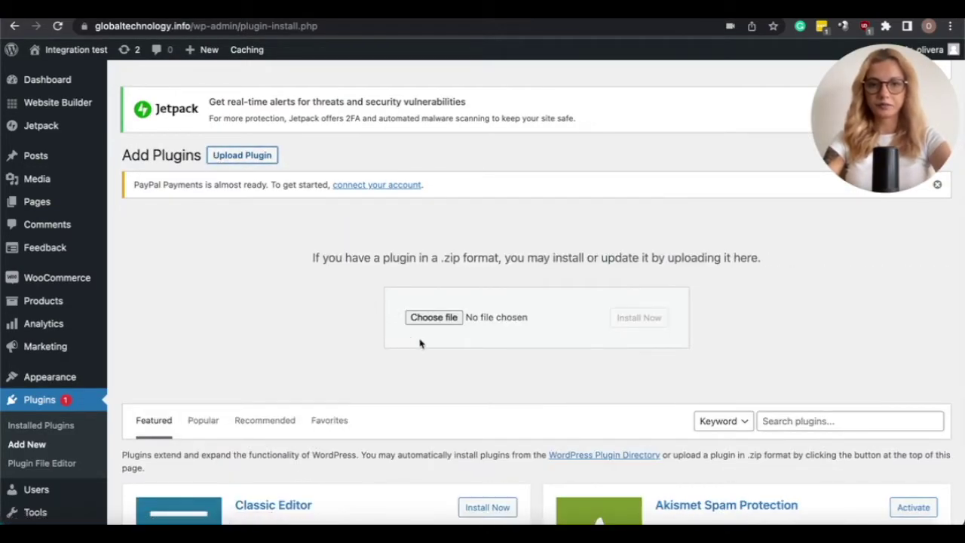
# Install the plugin from the downloaded file woocommerce-brands-master (8).zip and activate it
pyautogui.click(430, 318)
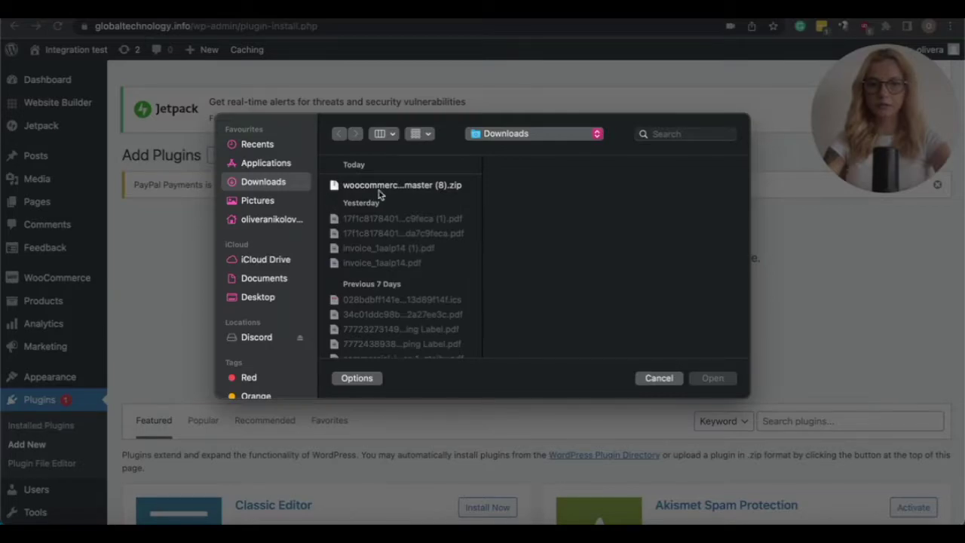
pyautogui.click(382, 191)
pyautogui.doubleClick(382, 192)
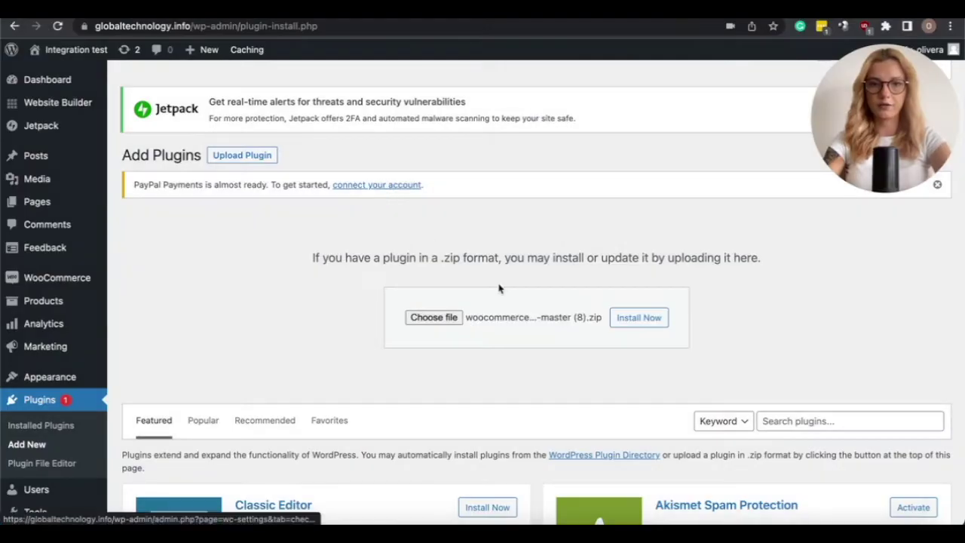
pyautogui.click(648, 322)
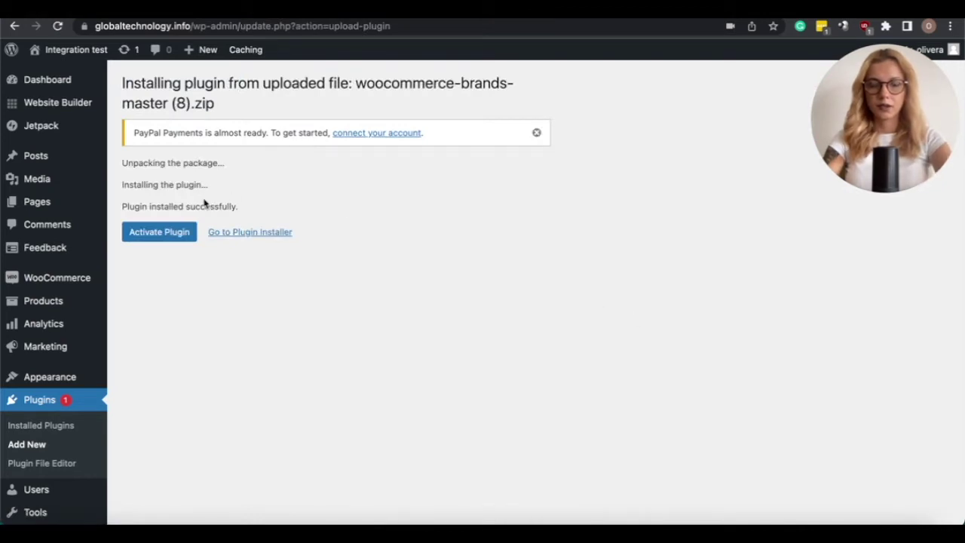
pyautogui.click(163, 235)
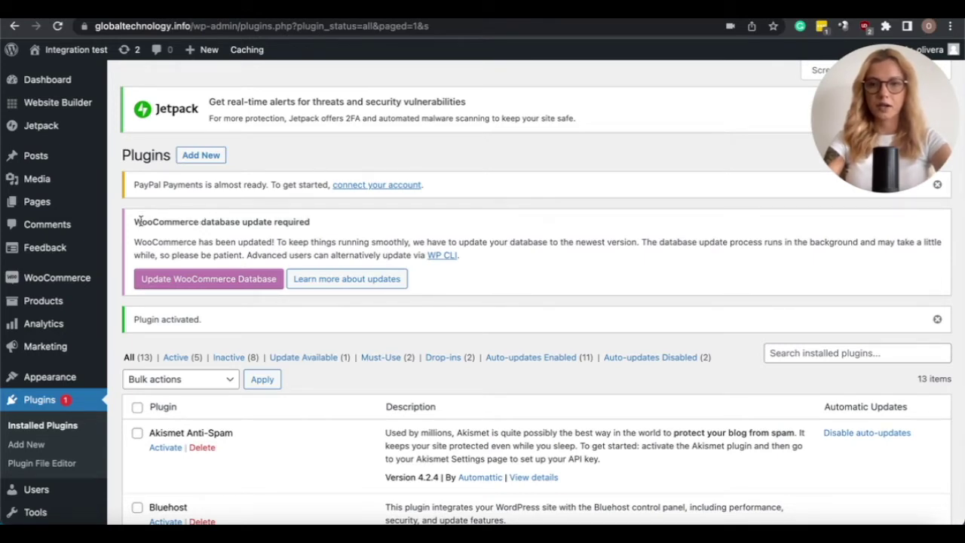
# Open the REST API section of the advanced WooCommerce settings and start adding a new key
pyautogui.moveTo(51, 257)
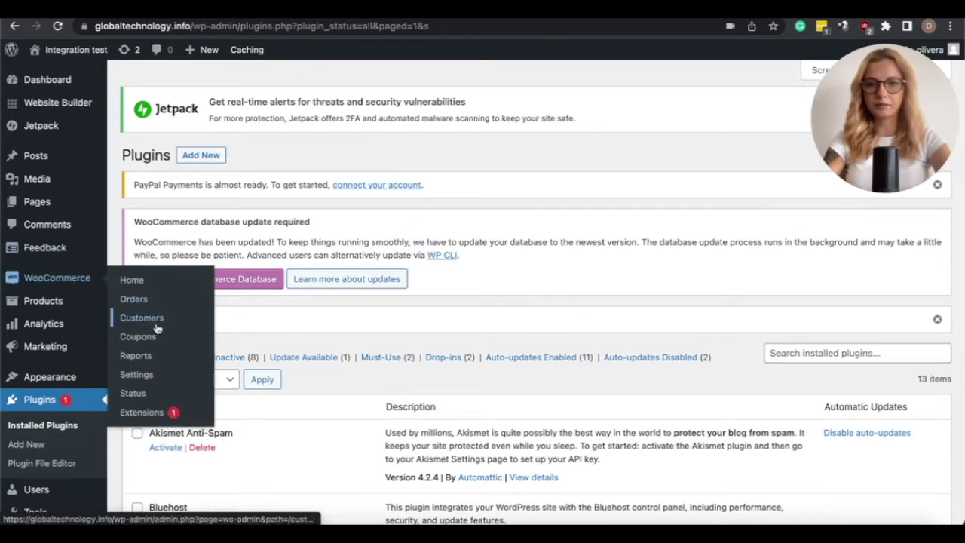
pyautogui.click(146, 380)
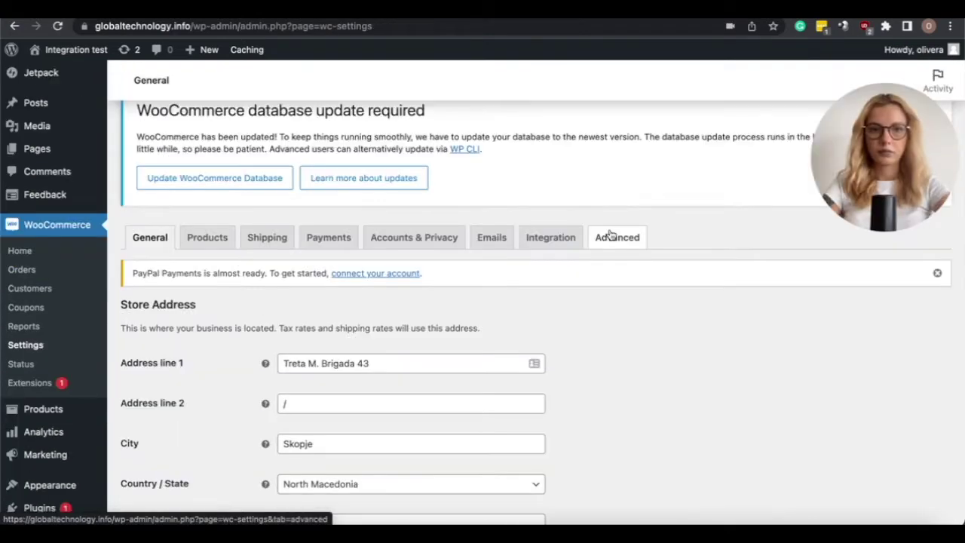
pyautogui.click(611, 238)
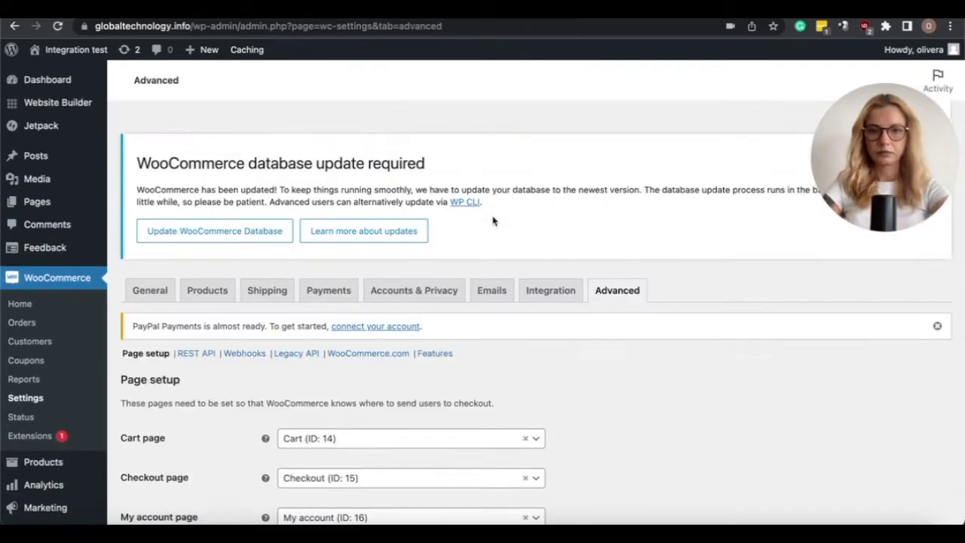
pyautogui.click(190, 354)
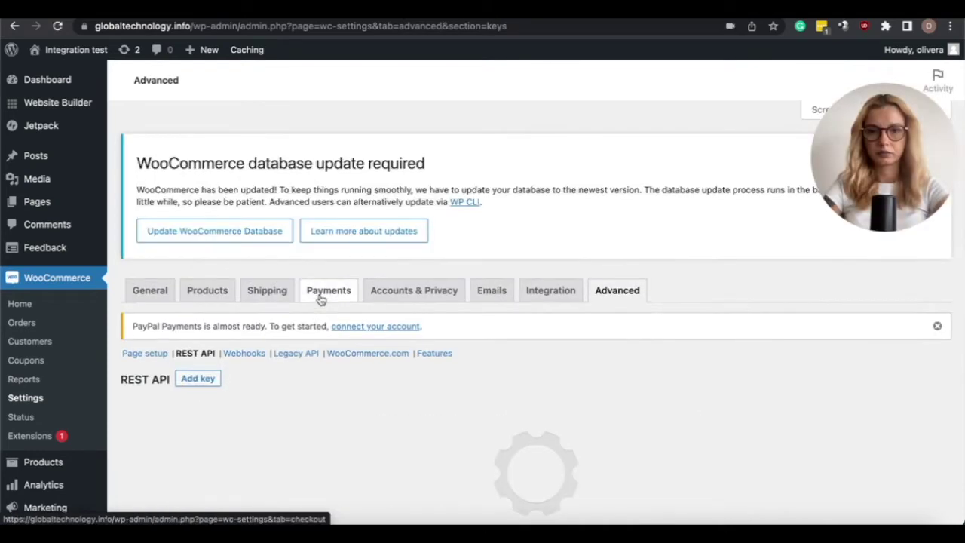
pyautogui.scroll(-2, 320, 299)
pyautogui.click(207, 306)
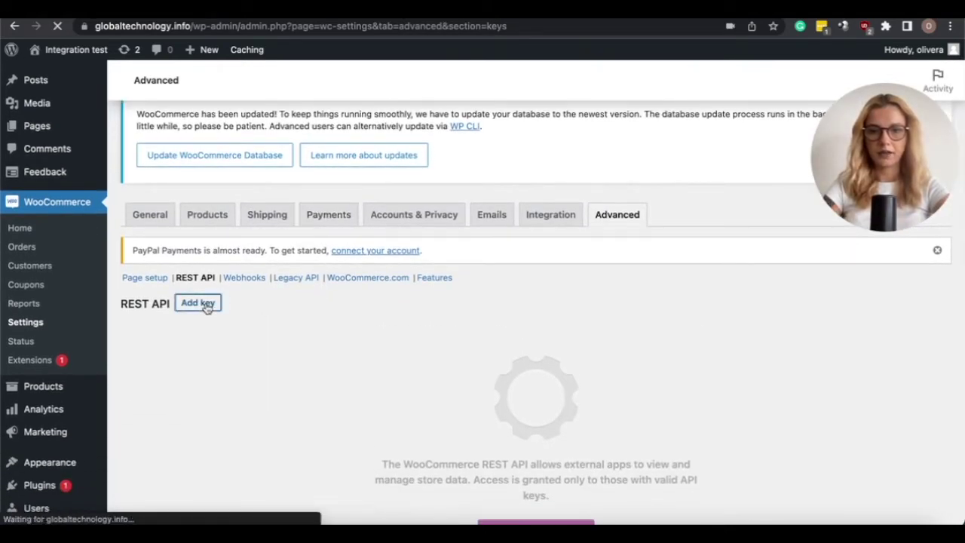
# Generate an API key with the description "brandsgateway" and Read/Write permissions
pyautogui.scroll(-2, 379, 286)
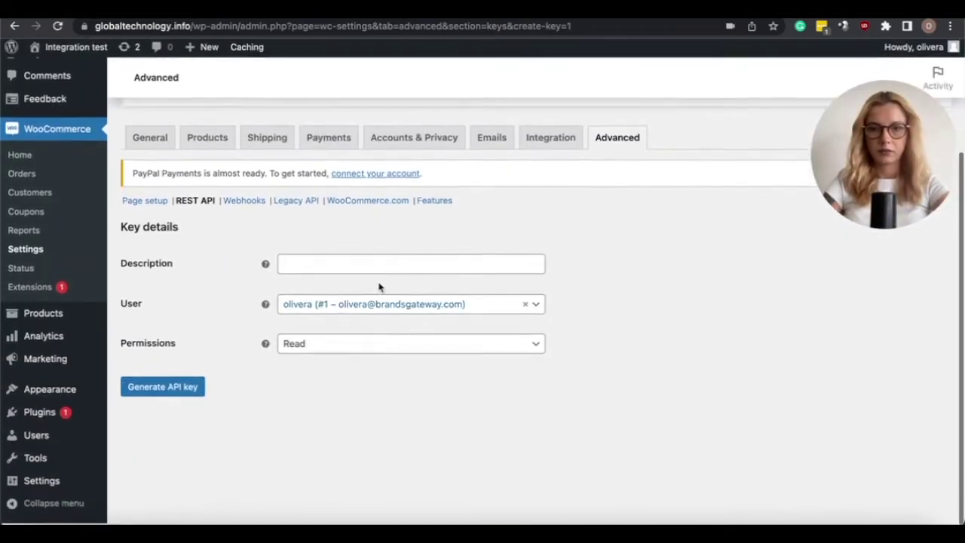
pyautogui.click(377, 273)
pyautogui.write('brands')
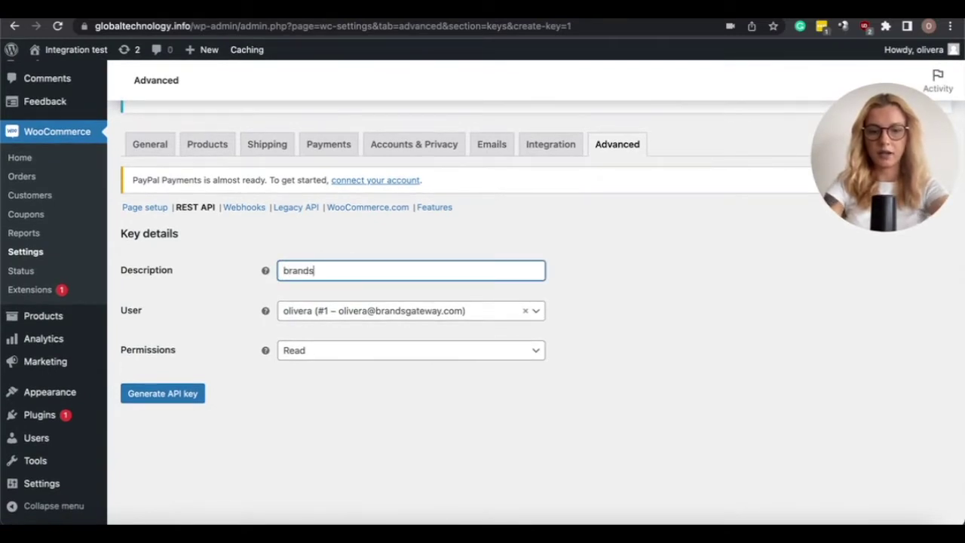
pyautogui.write('gateway')
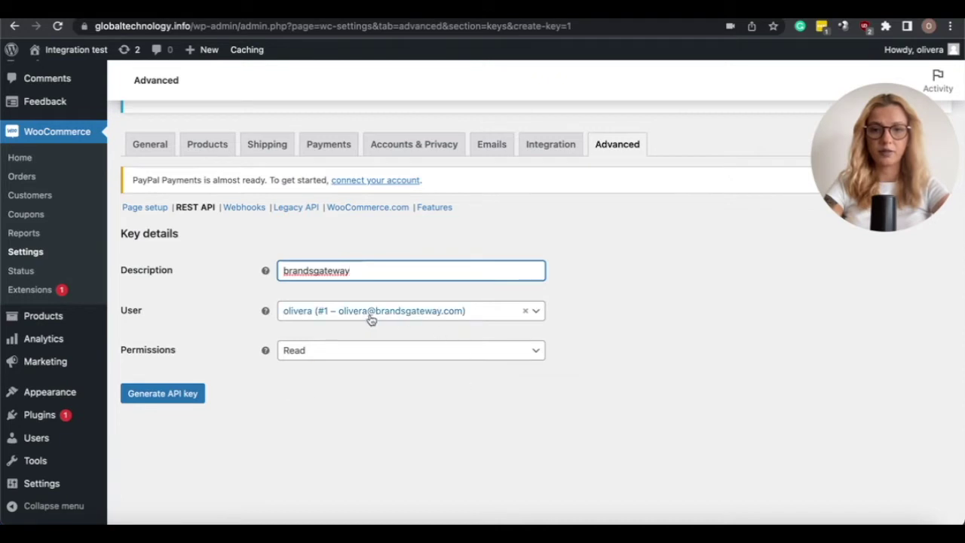
pyautogui.click(332, 352)
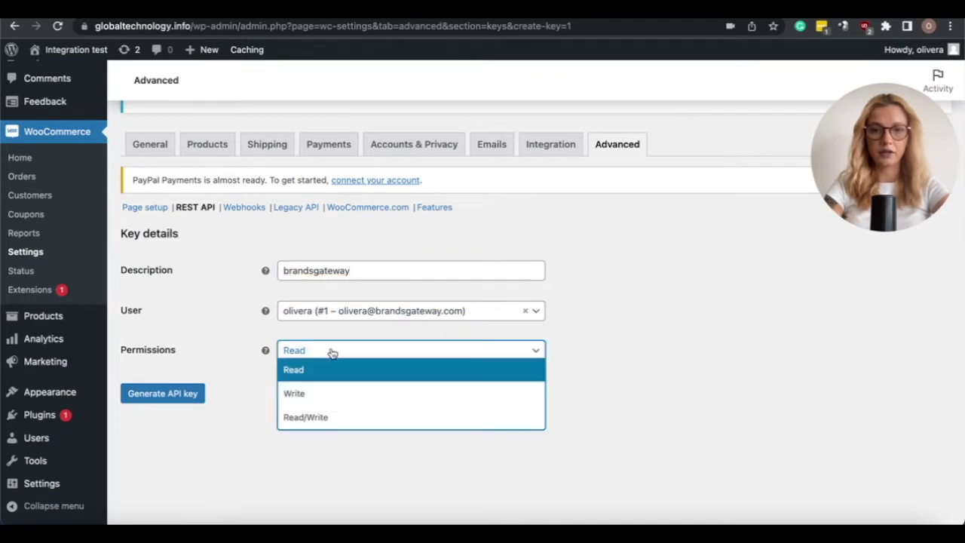
pyautogui.click(316, 422)
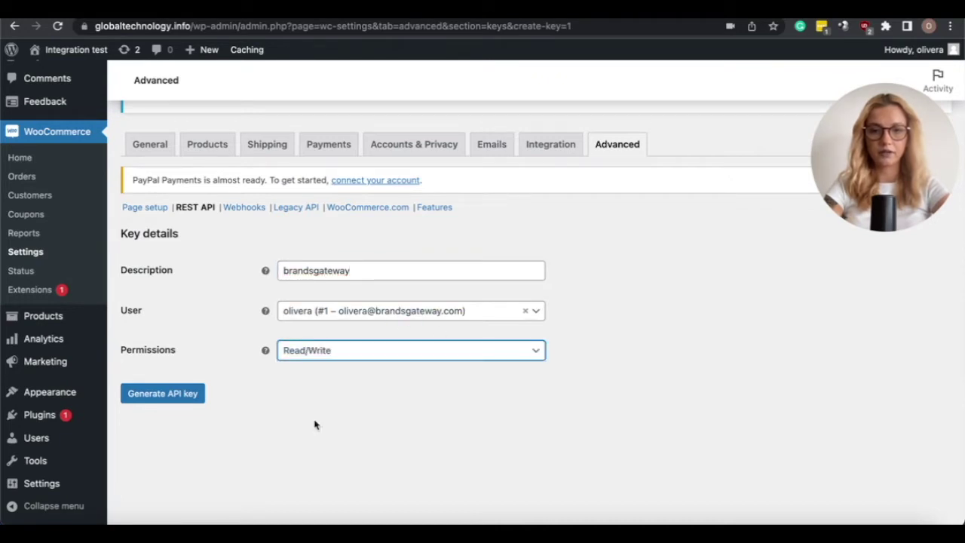
pyautogui.click(179, 398)
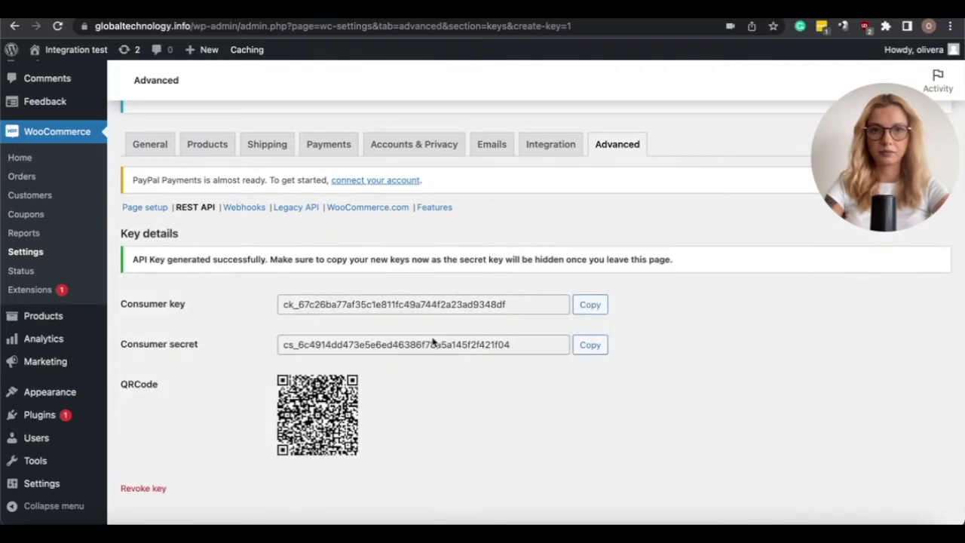
pyautogui.scroll(-1, 422, 415)
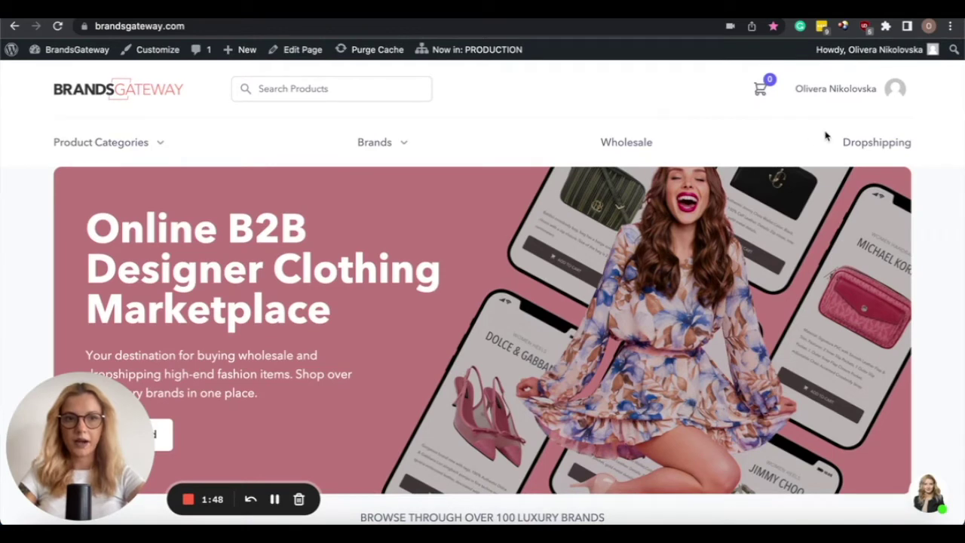
# Switch to the BrandsGateway website and open the Dropshipping section of the account profile
pyautogui.click(828, 97)
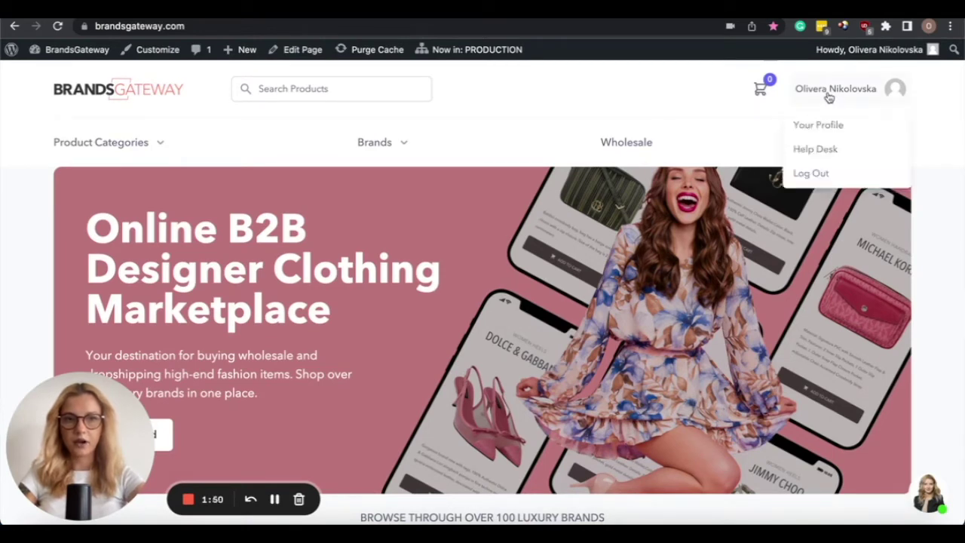
pyautogui.click(816, 125)
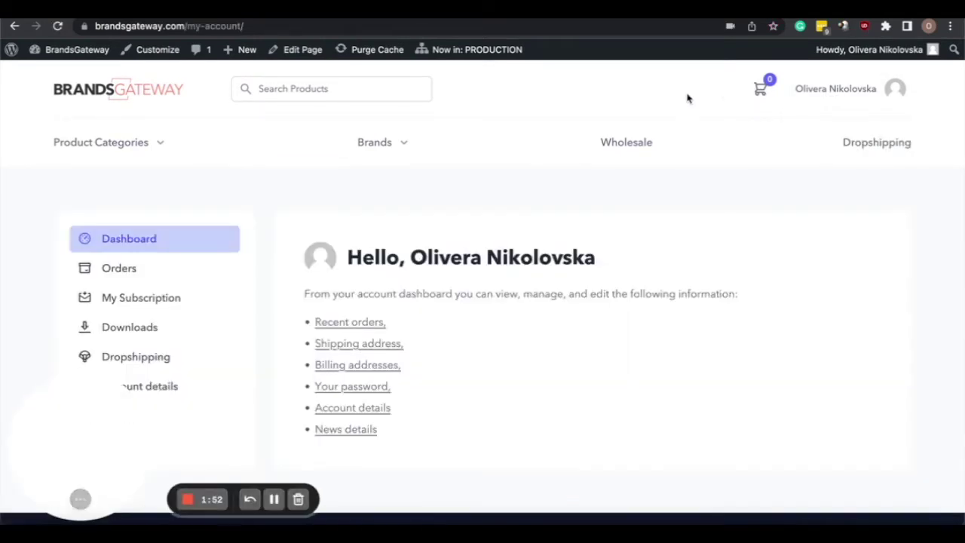
pyautogui.scroll(-2, 350, 222)
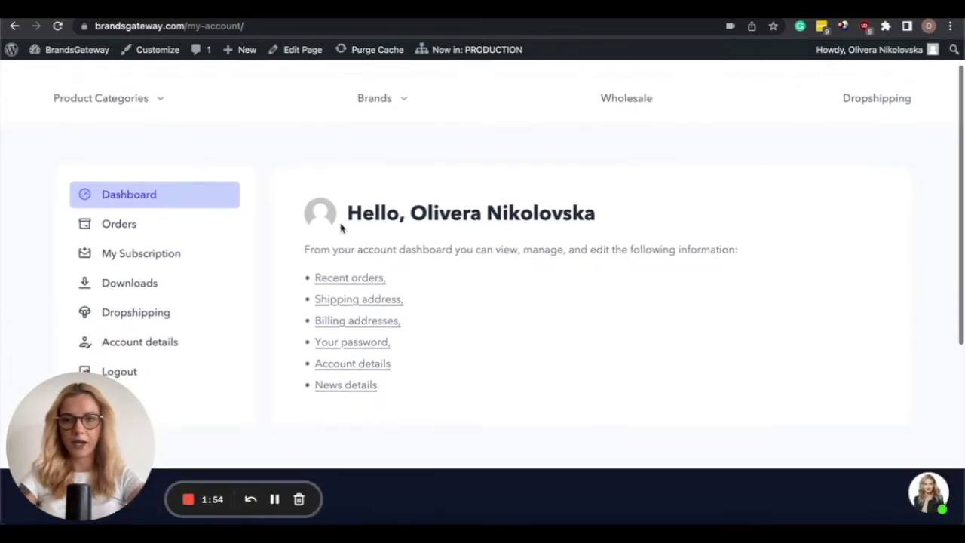
pyautogui.click(170, 315)
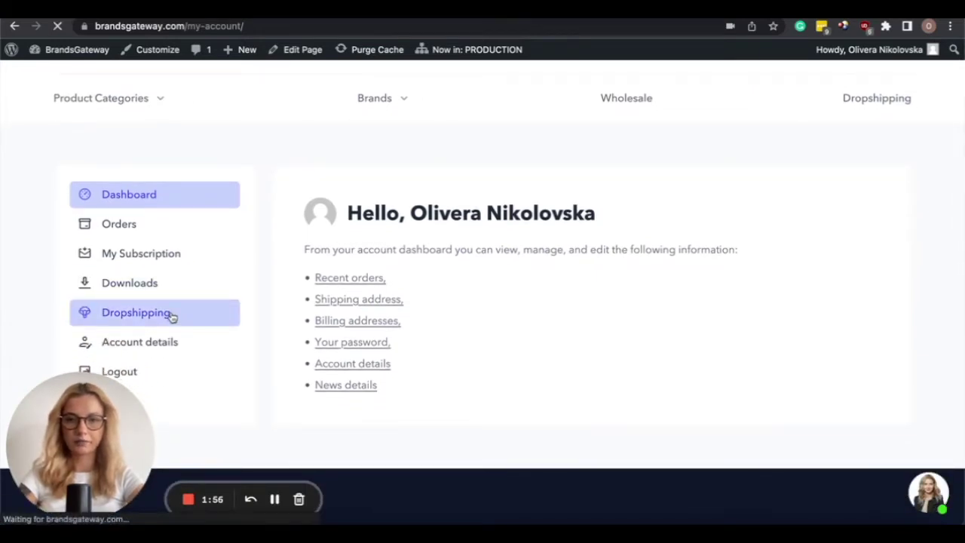
# Request the connection of a WooCommerce store, using the prefilled account e-mail
pyautogui.scroll(-2, 595, 300)
pyautogui.click(733, 320)
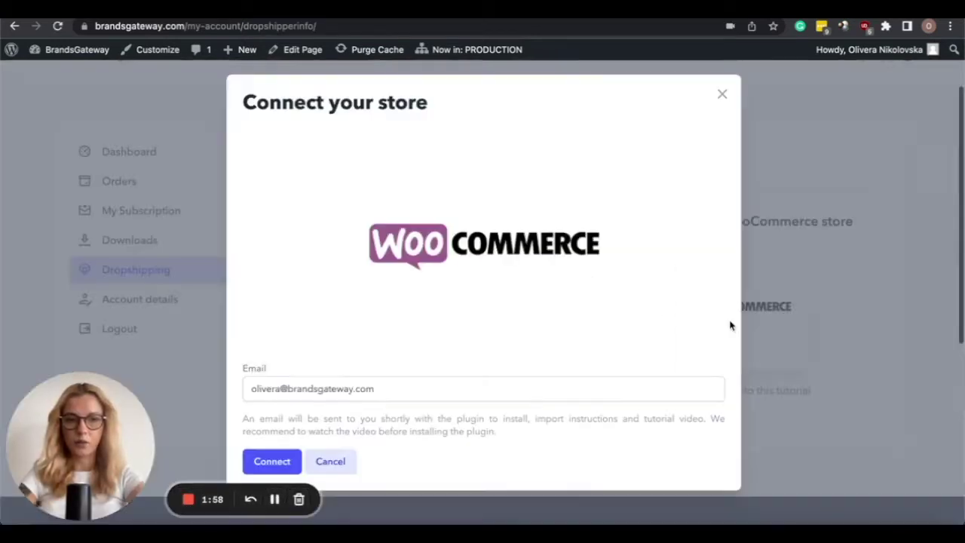
pyautogui.scroll(-1, 453, 354)
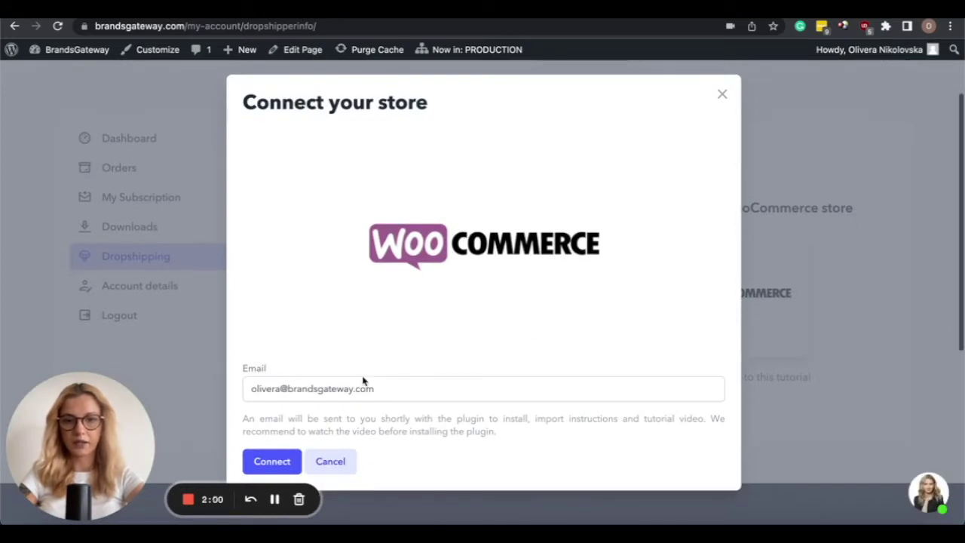
pyautogui.click(270, 460)
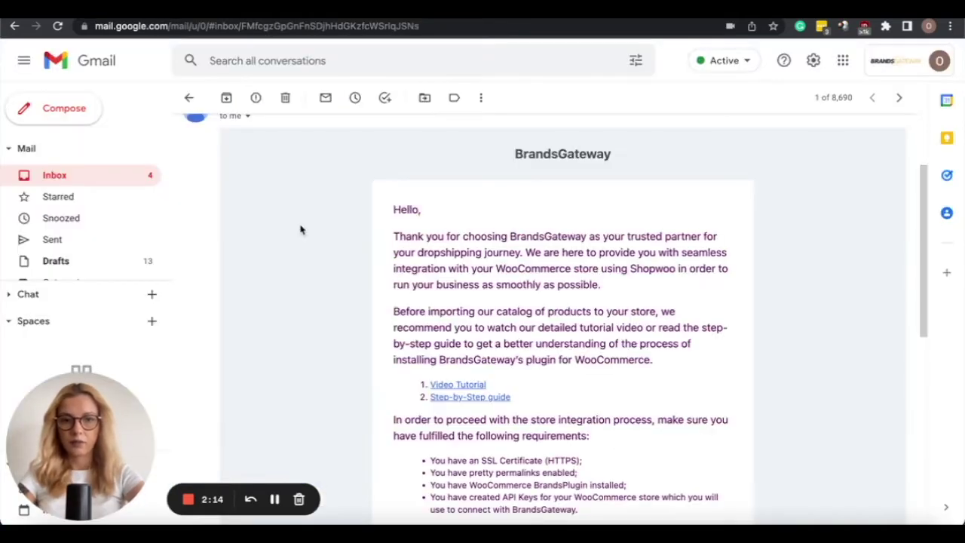
# In Gmail, accept the invite in the BrandsGateway integration e-mail to open the Shopwoo dropshipper sign-up form
pyautogui.scroll(-4, 372, 370)
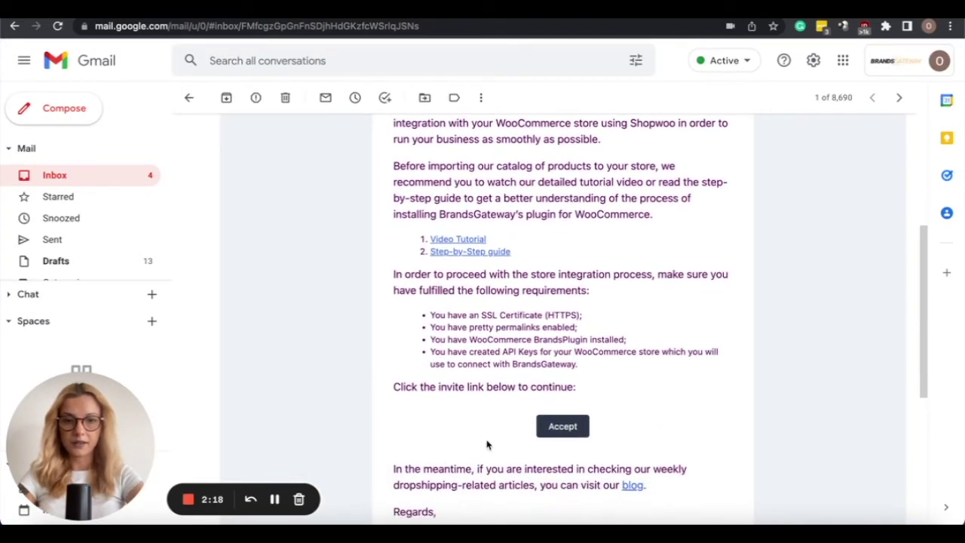
pyautogui.click(574, 423)
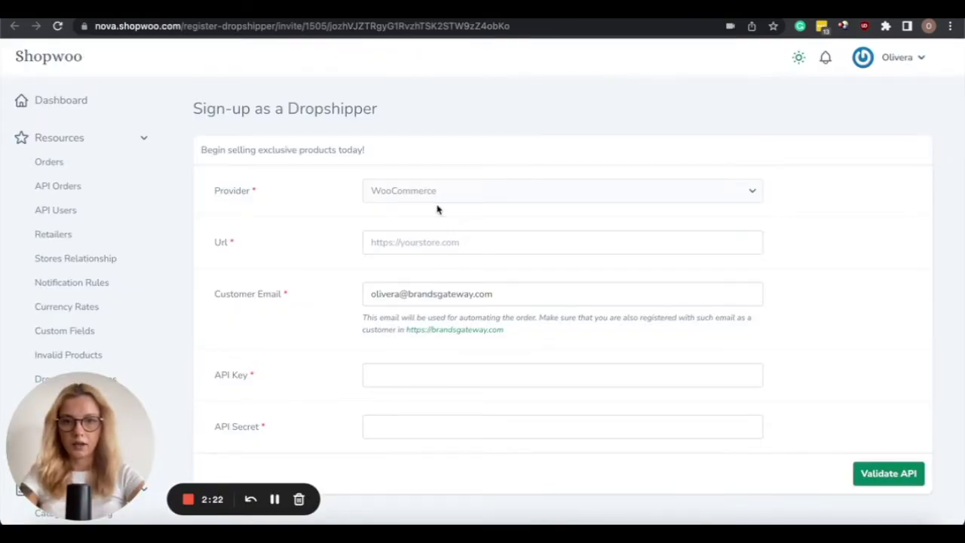
pyautogui.click(462, 241)
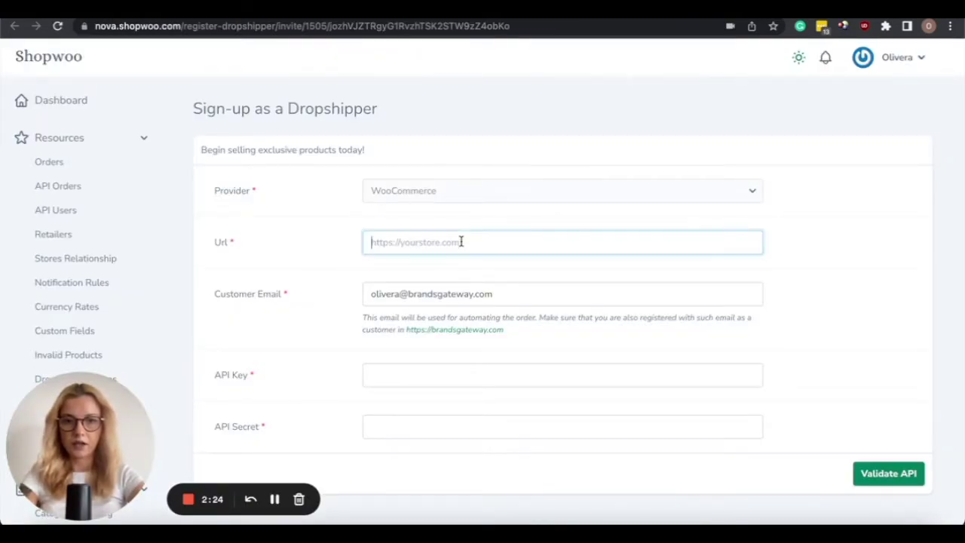
pyautogui.write('https://globaltechnology.info/')
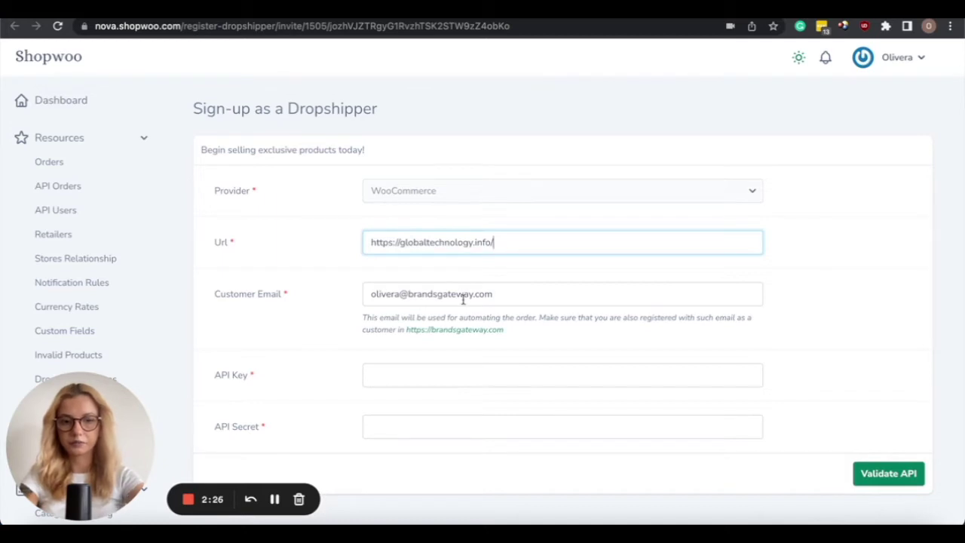
pyautogui.press('BackSpace')
pyautogui.scroll(-1, 463, 298)
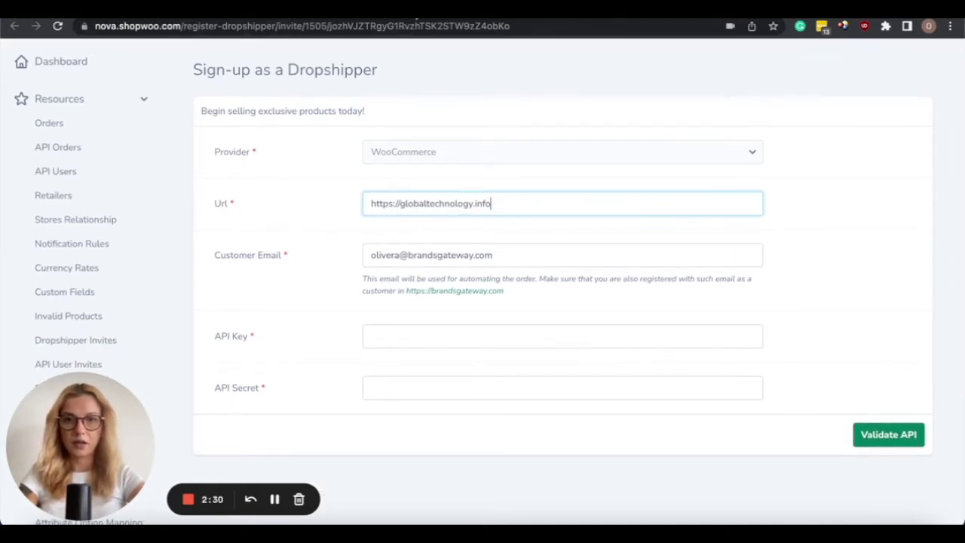
# Copy the consumer key from the WooCommerce key details and paste it as the API Key in the Shopwoo sign-up form
pyautogui.hotkey('ctrl', 'Tab')
pyautogui.click(589, 284)
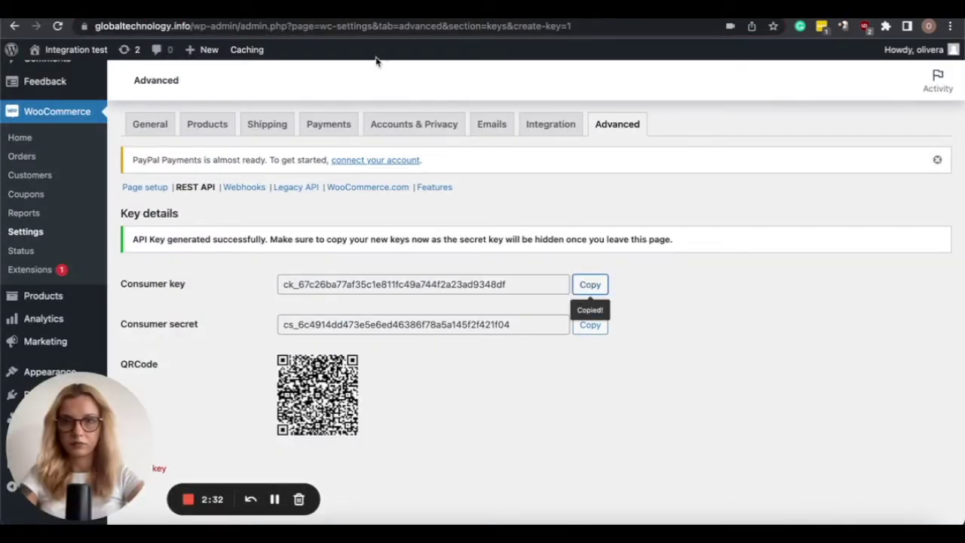
pyautogui.hotkey('ctrl', 'Tab')
pyautogui.click(419, 334)
pyautogui.hotkey('ctrl', 'v')
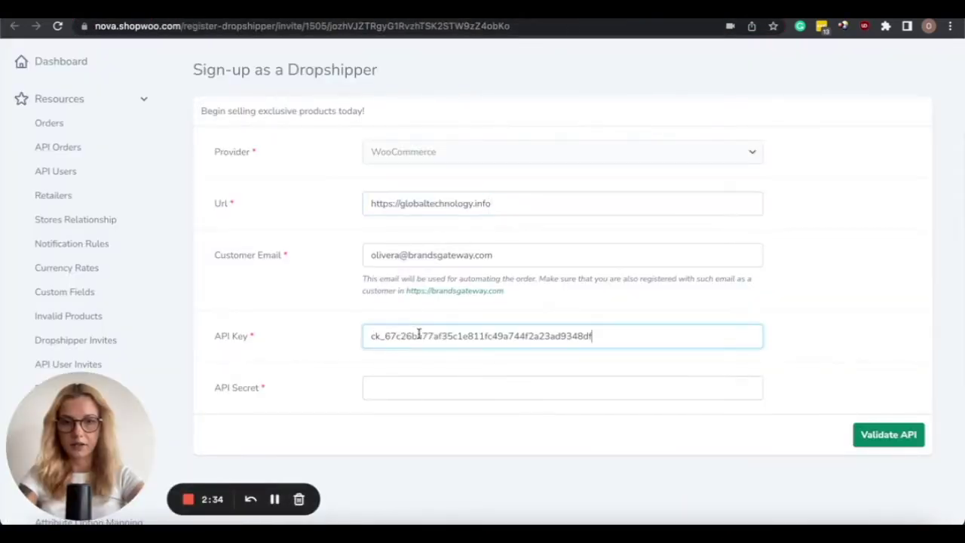
# Copy the WooCommerce consumer secret, paste it as the API Secret in the Shopwoo sign-up form, and validate the API
pyautogui.hotkey('ctrl', 'Tab')
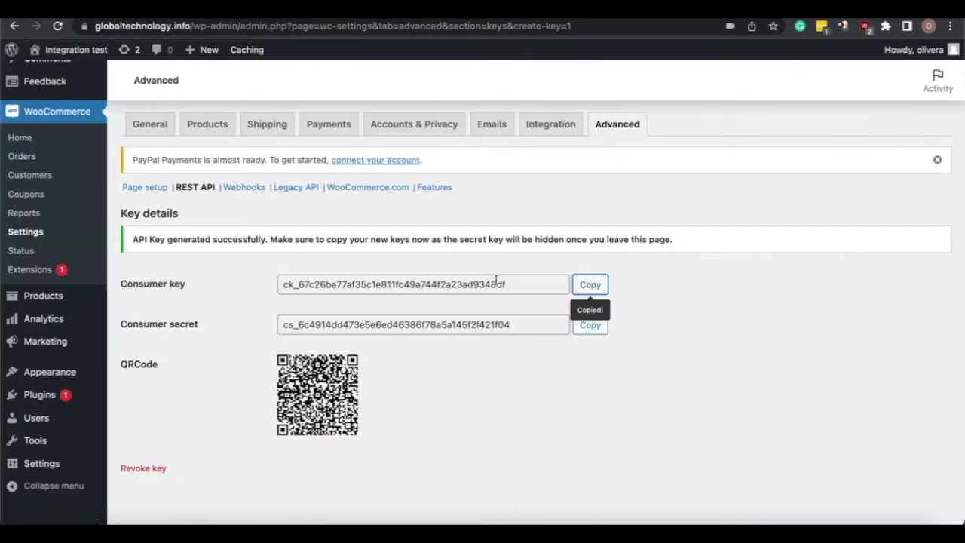
pyautogui.click(594, 332)
pyautogui.hotkey('ctrl', 'Tab')
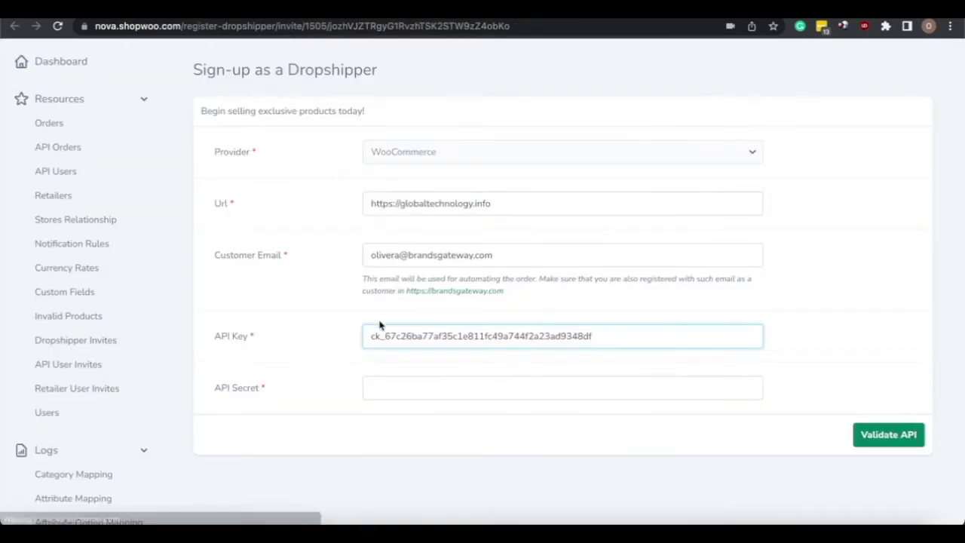
pyautogui.click(400, 391)
pyautogui.hotkey('ctrl', 'v')
pyautogui.click(882, 437)
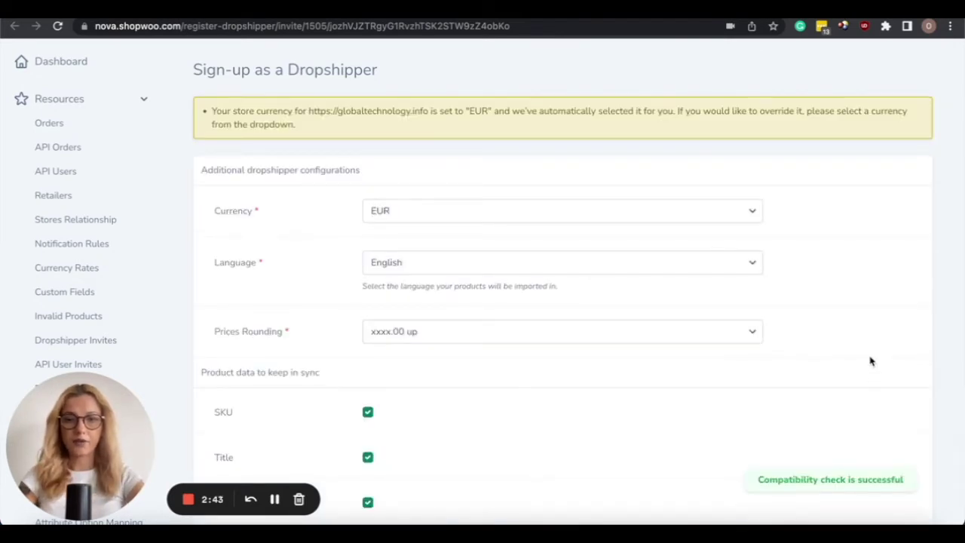
# Keep EUR as the currency and English as the product language, and set the prices rounding to xxx9.00
pyautogui.scroll(-1, 869, 361)
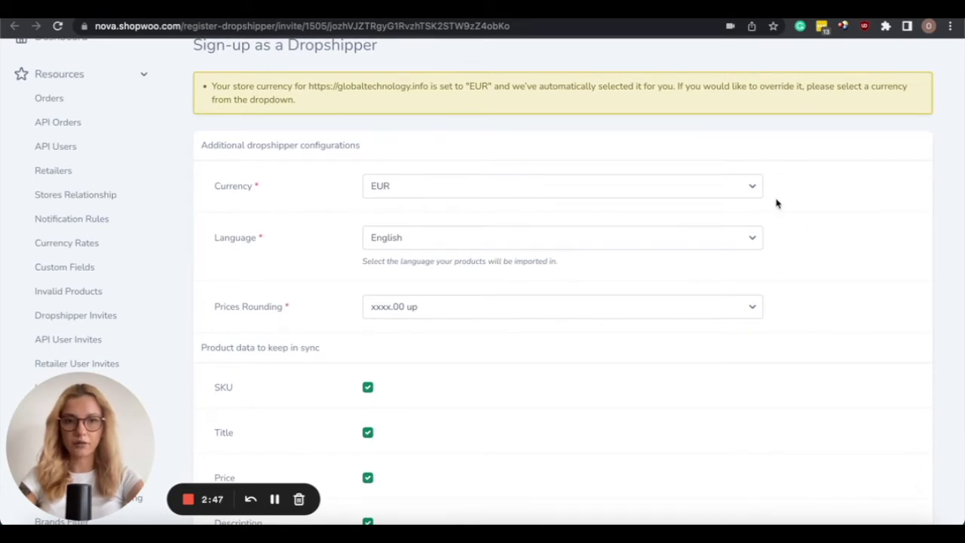
pyautogui.click(539, 190)
pyautogui.click(539, 191)
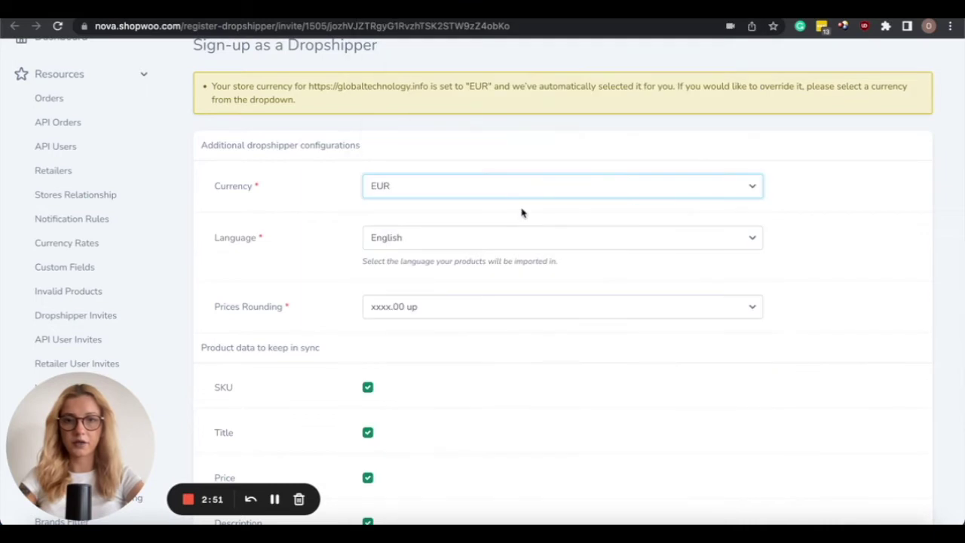
pyautogui.click(495, 242)
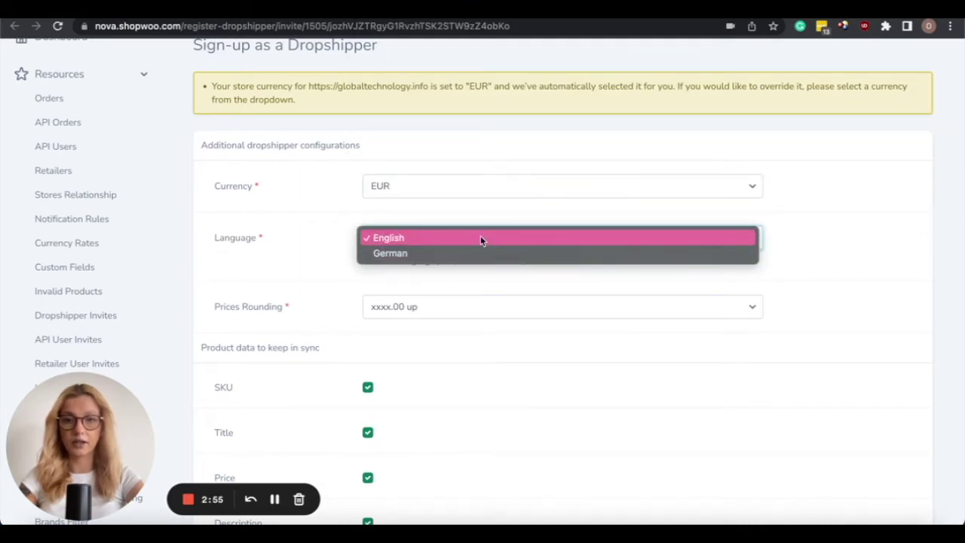
pyautogui.click(480, 237)
pyautogui.scroll(-2, 465, 308)
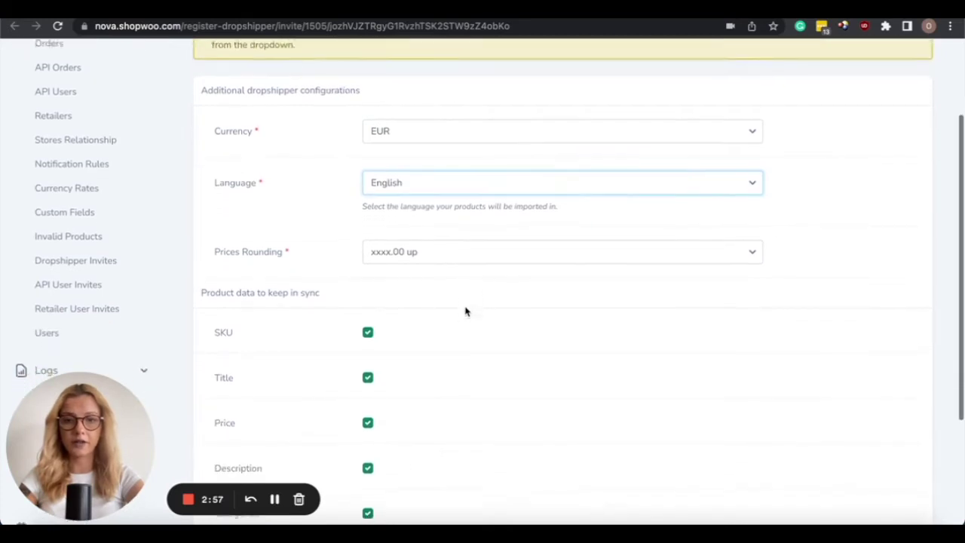
pyautogui.click(456, 243)
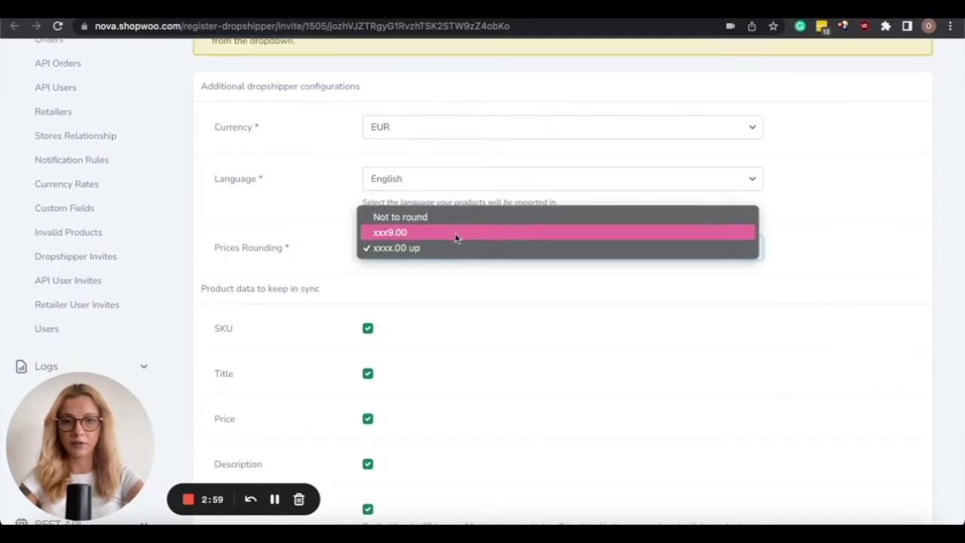
pyautogui.click(454, 231)
# Exclude Description and Title from the product data kept in sync, then agree to the terms and conditions and register
pyautogui.scroll(-2, 454, 235)
pyautogui.scroll(-3, 455, 234)
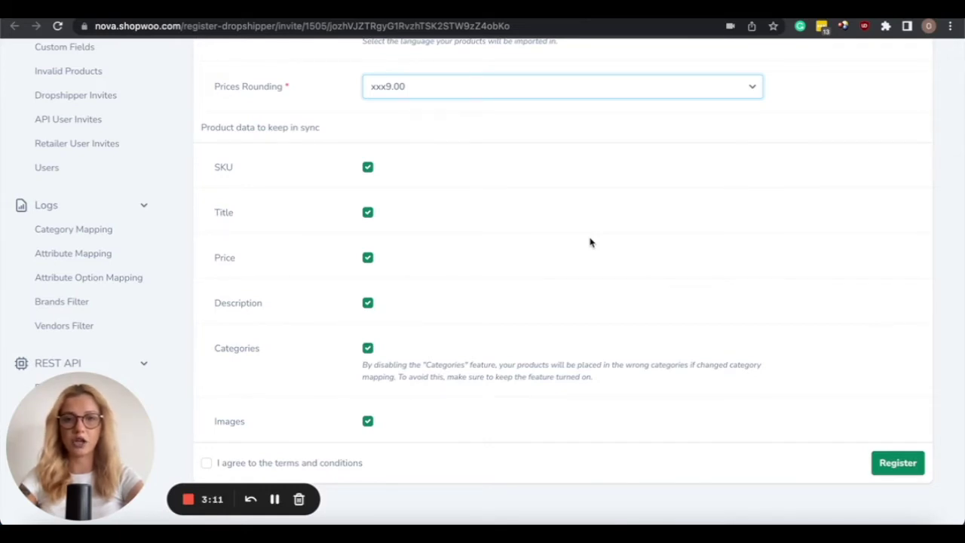
pyautogui.click(367, 304)
pyautogui.click(368, 212)
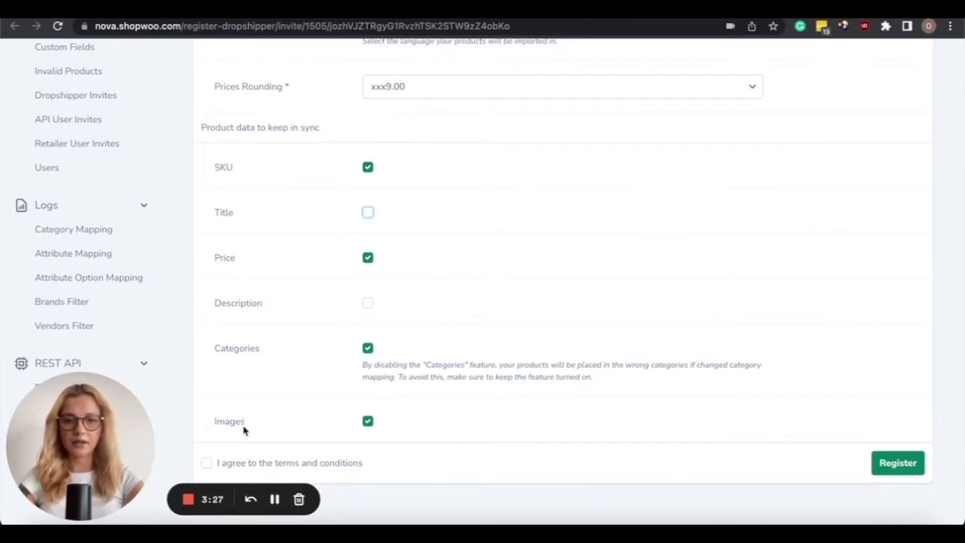
pyautogui.click(207, 463)
pyautogui.click(888, 464)
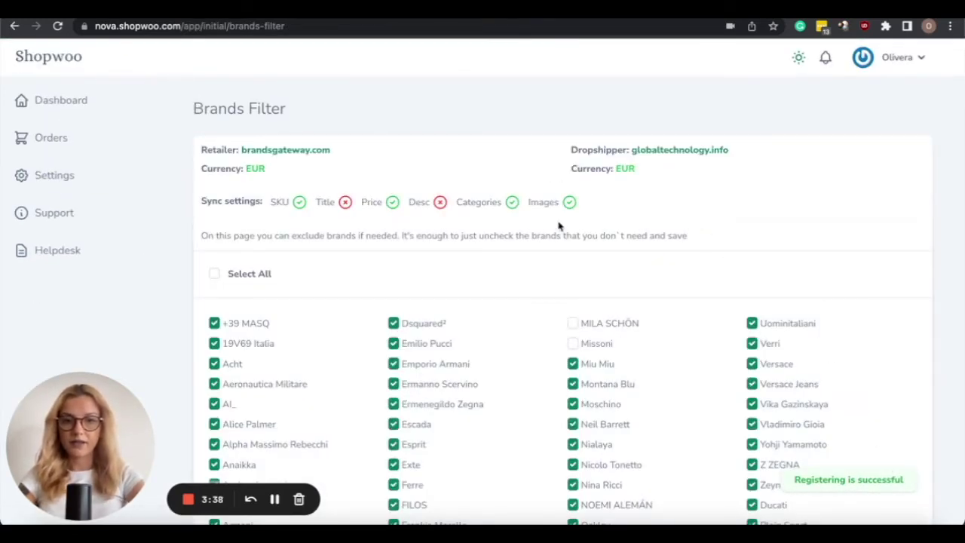
# Select all brands, exclude MILA SCHÖN, Missoni, Miu Miu and Montana Blu, and save the brands filter
pyautogui.click(215, 273)
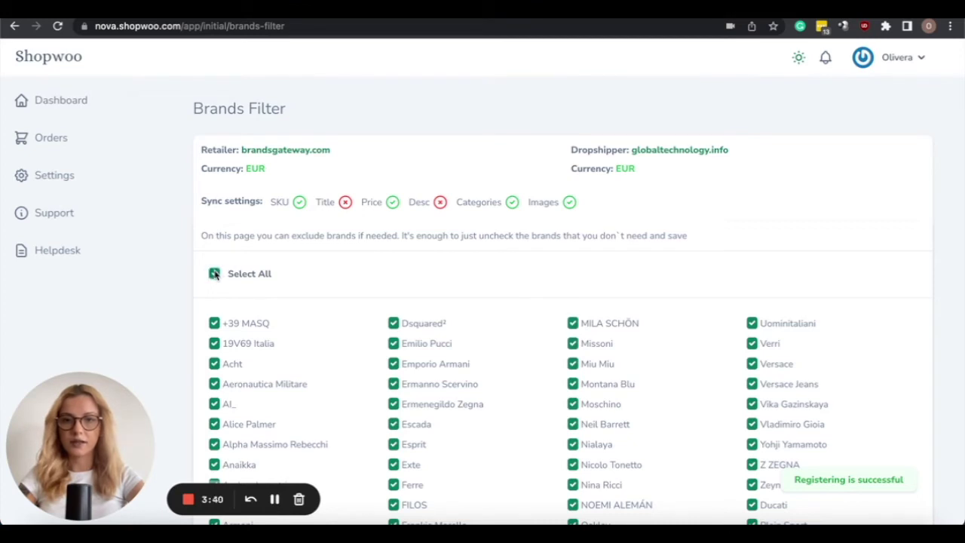
pyautogui.scroll(-2, 403, 286)
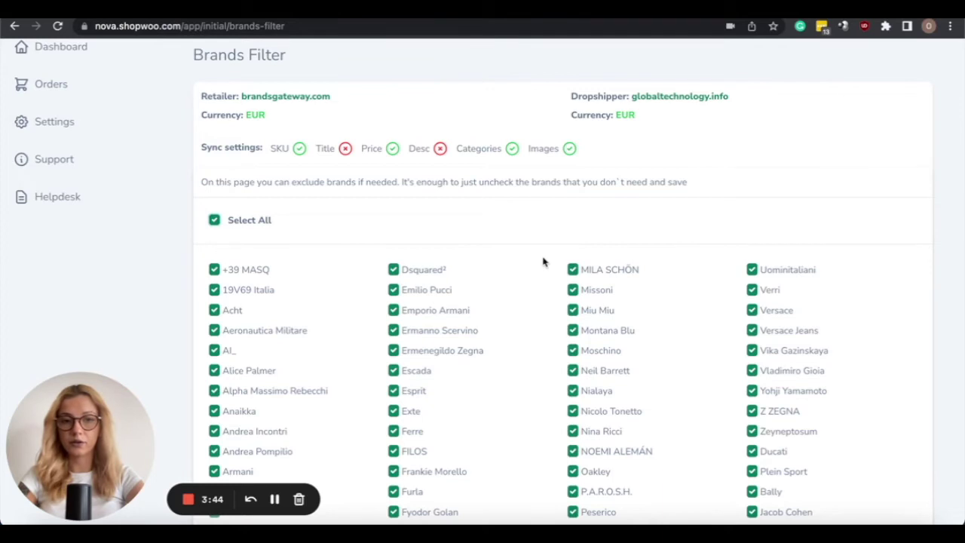
pyautogui.click(572, 270)
pyautogui.click(572, 290)
pyautogui.click(573, 310)
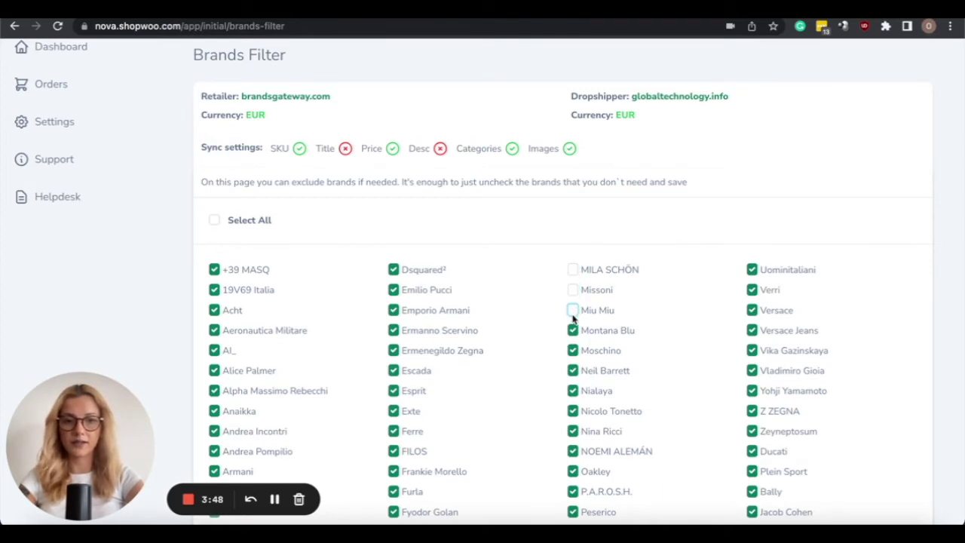
pyautogui.click(573, 331)
pyautogui.scroll(-10, 656, 336)
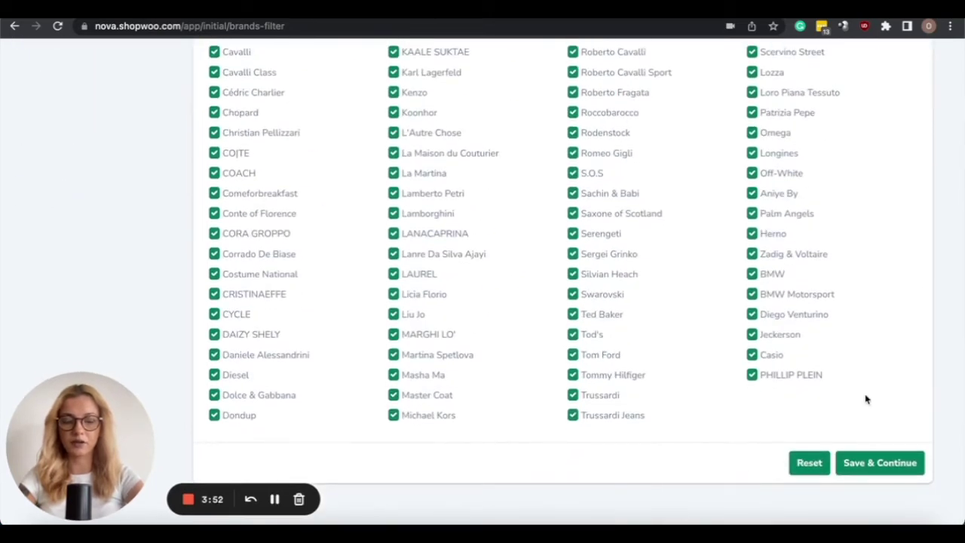
pyautogui.click(877, 461)
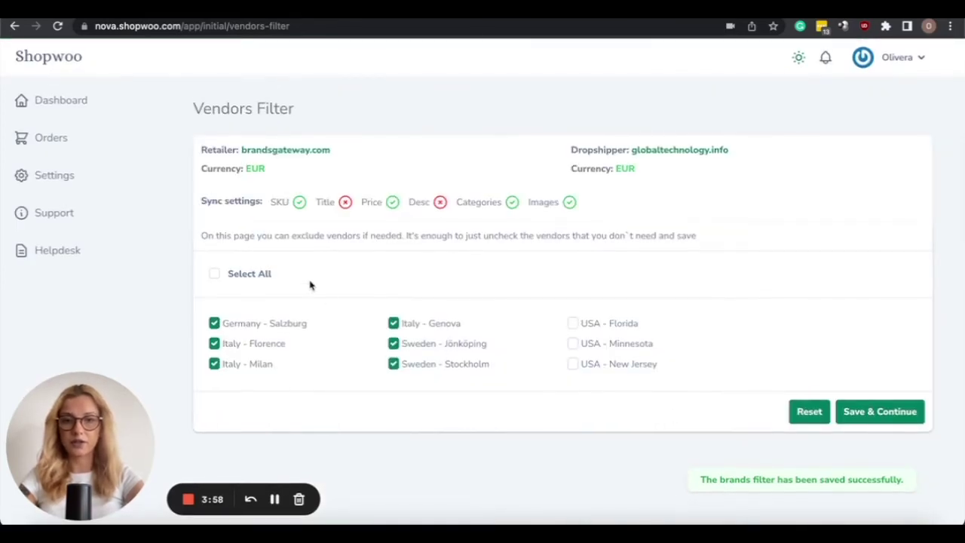
# Select all vendors, exclude USA - Florida, USA - Minnesota and USA - New Jersey, and save the vendors filter
pyautogui.click(215, 273)
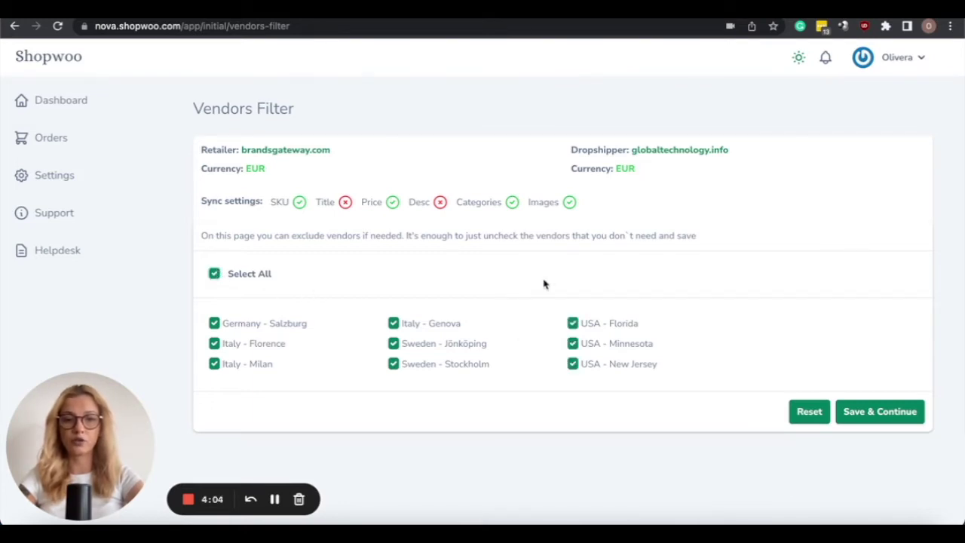
pyautogui.click(572, 322)
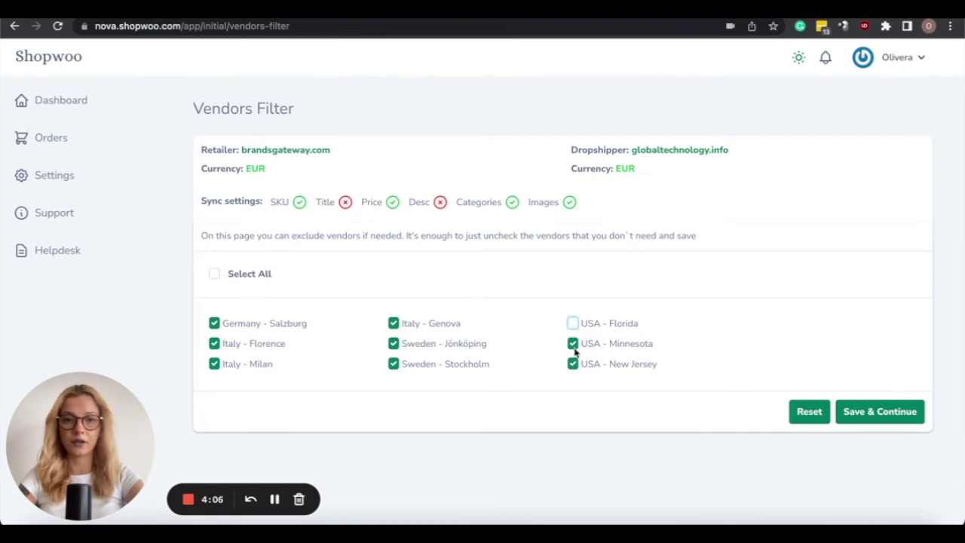
pyautogui.click(573, 344)
pyautogui.click(572, 363)
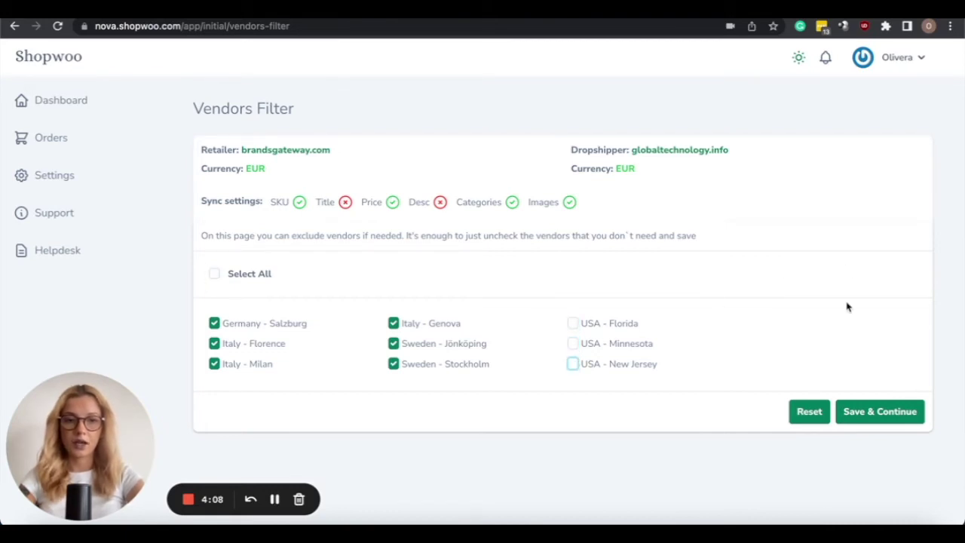
pyautogui.click(870, 414)
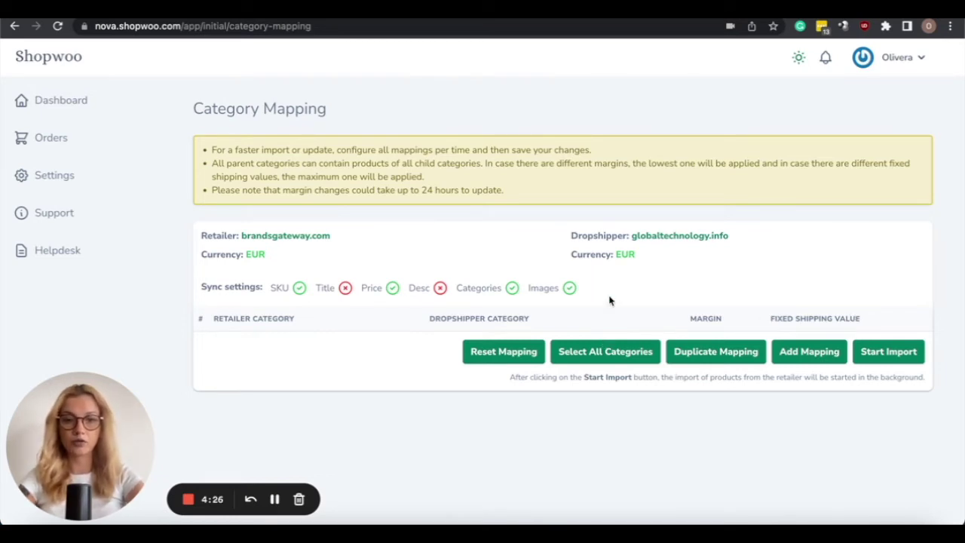
# Add all retailer categories to the category mapping and review the retailer category list
pyautogui.click(584, 354)
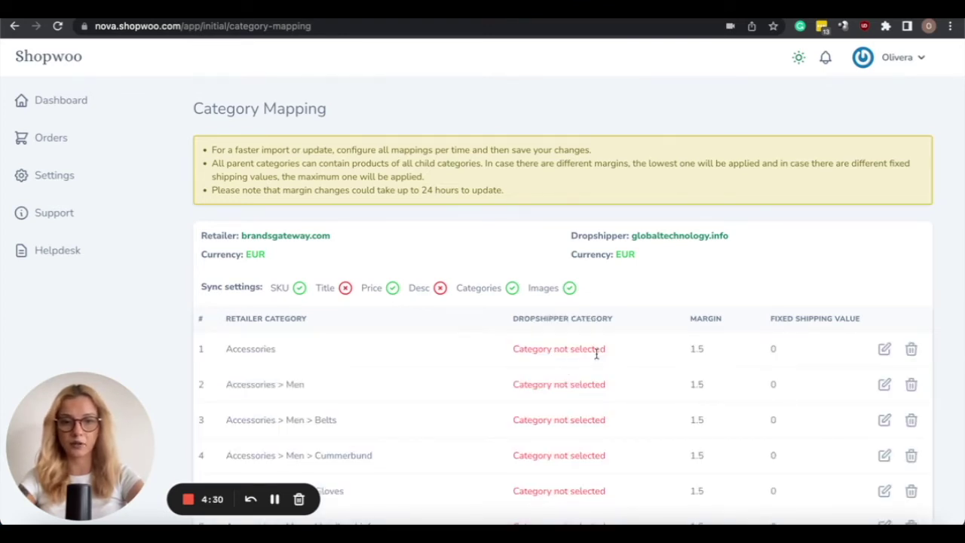
pyautogui.scroll(-3, 596, 355)
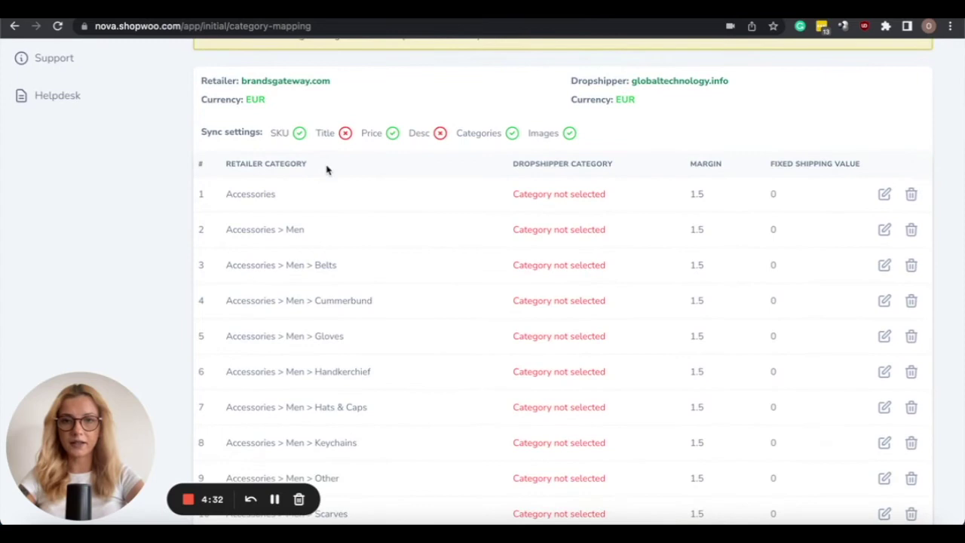
pyautogui.moveTo(327, 170); pyautogui.dragTo(226, 165)
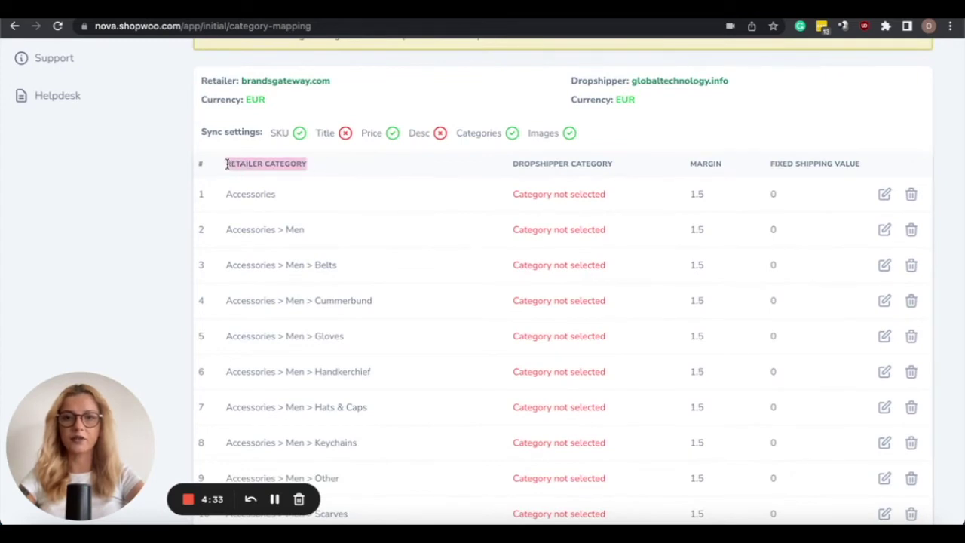
pyautogui.click(289, 164)
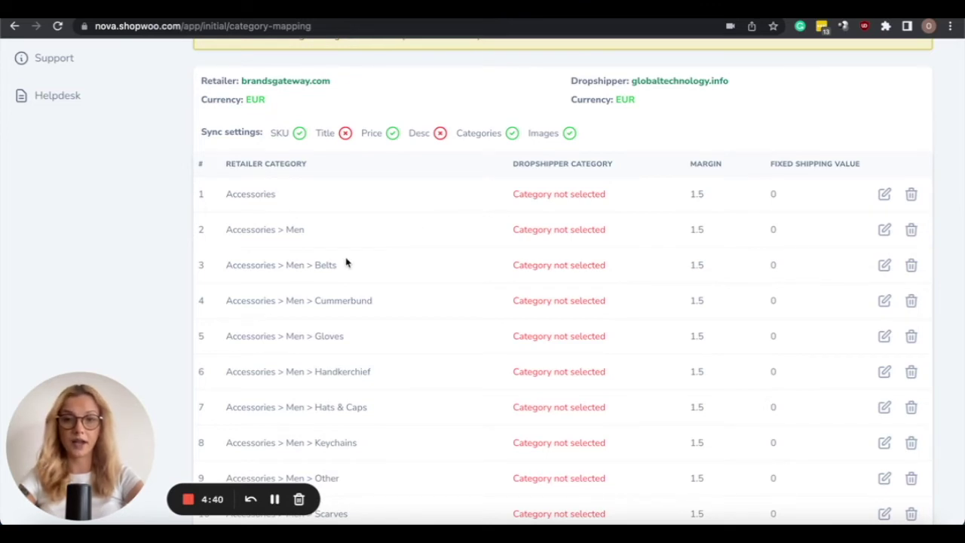
pyautogui.scroll(-1, 346, 263)
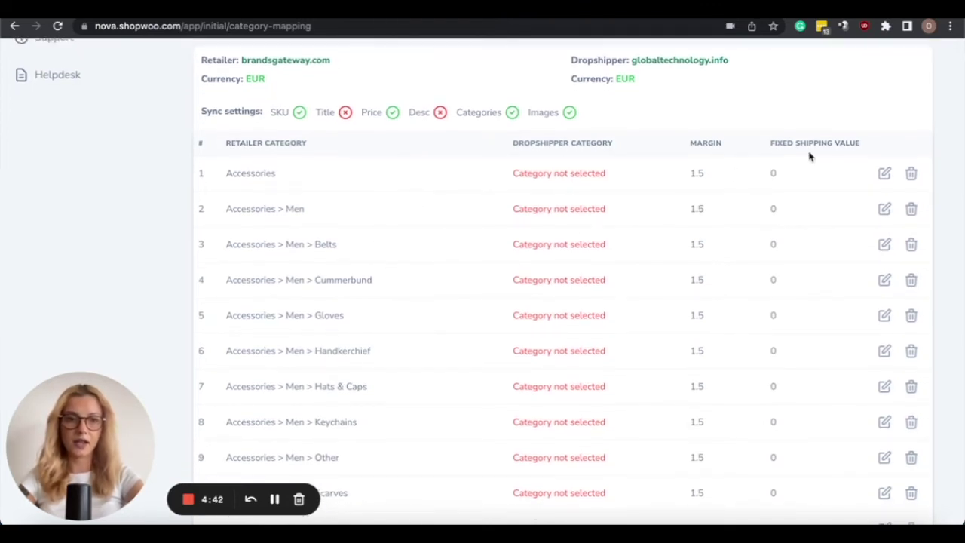
# Edit the Accessories mapping and assign it the Uncategorized dropshipper category
pyautogui.click(884, 174)
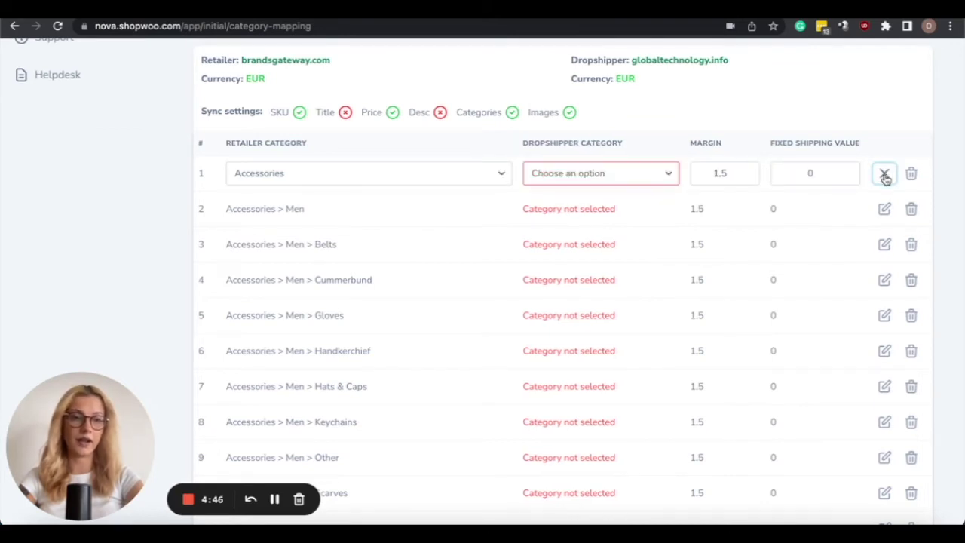
pyautogui.click(601, 174)
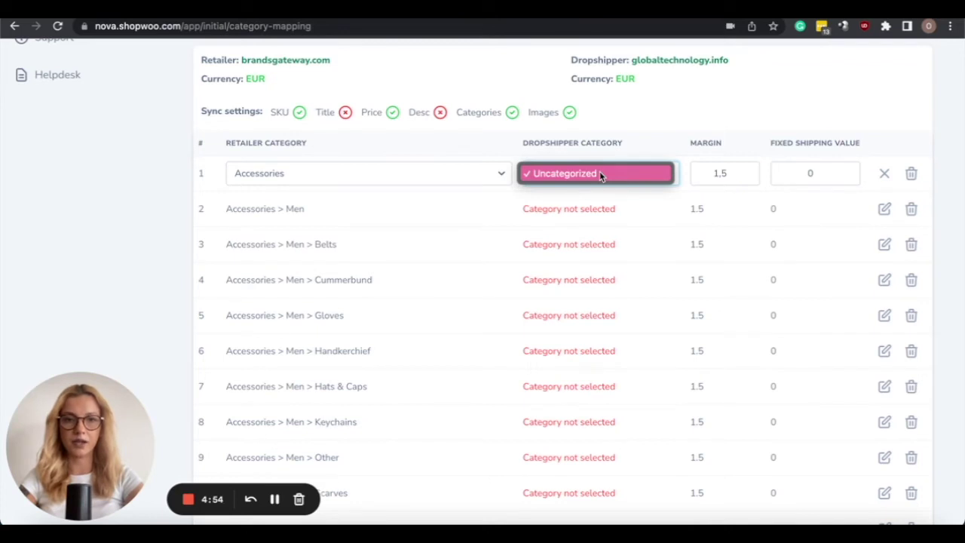
pyautogui.click(599, 173)
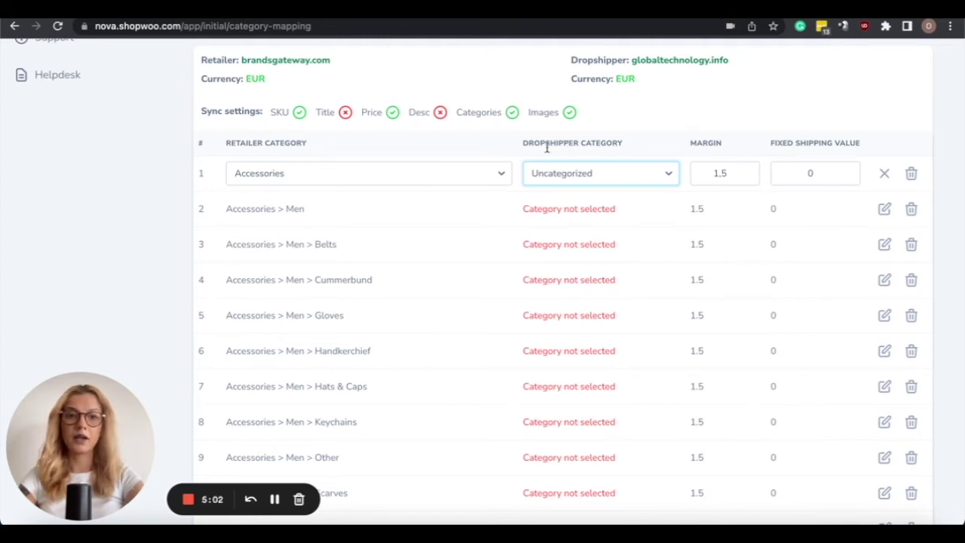
pyautogui.scroll(1, 614, 153)
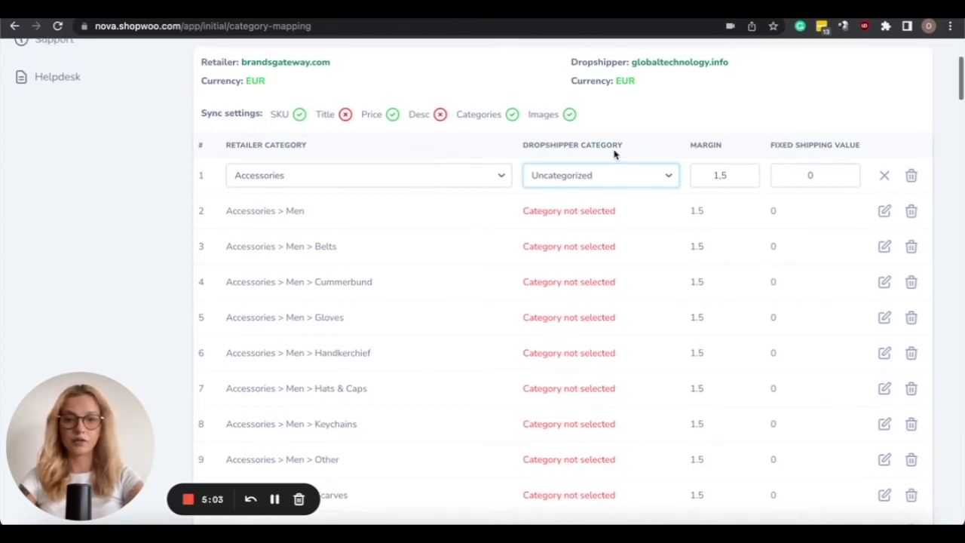
# Set the Accessories mapping's margin to 2 and its fixed shipping value to 20
pyautogui.click(721, 177)
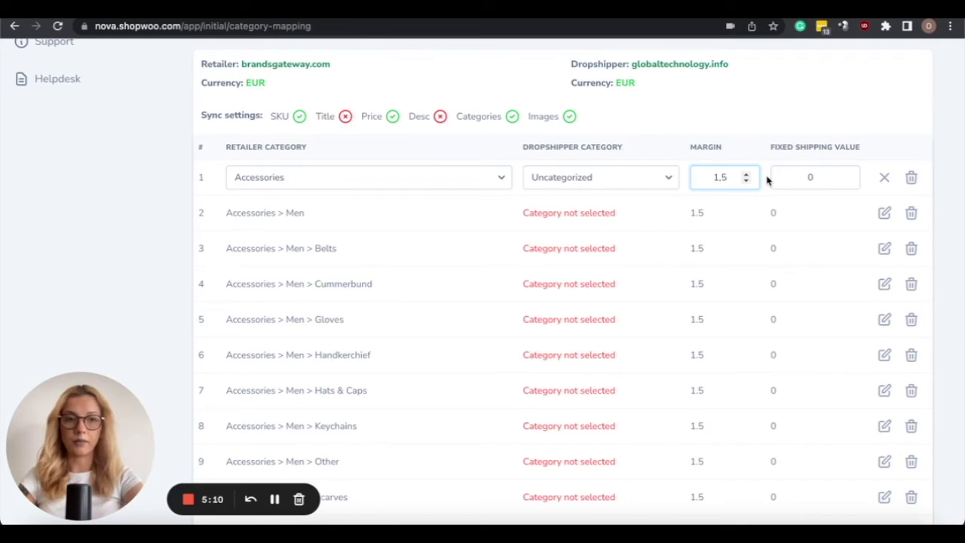
pyautogui.press('BackSpace')
pyautogui.press('BackSpace')
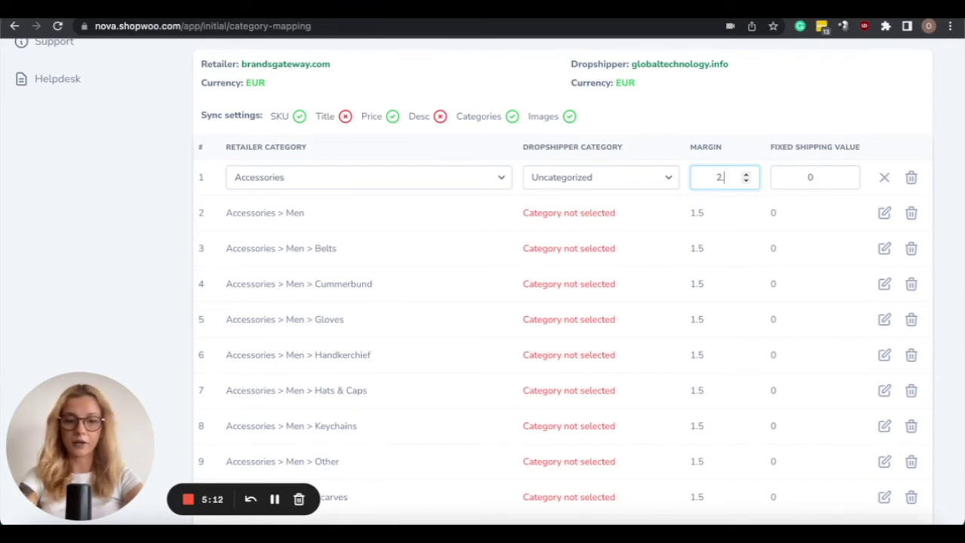
pyautogui.scroll(-1, 761, 155)
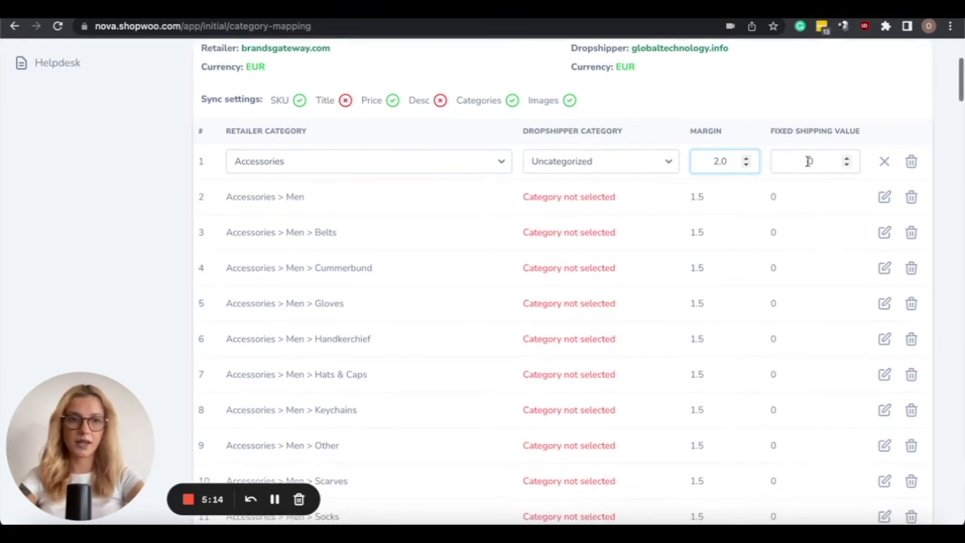
pyautogui.click(822, 161)
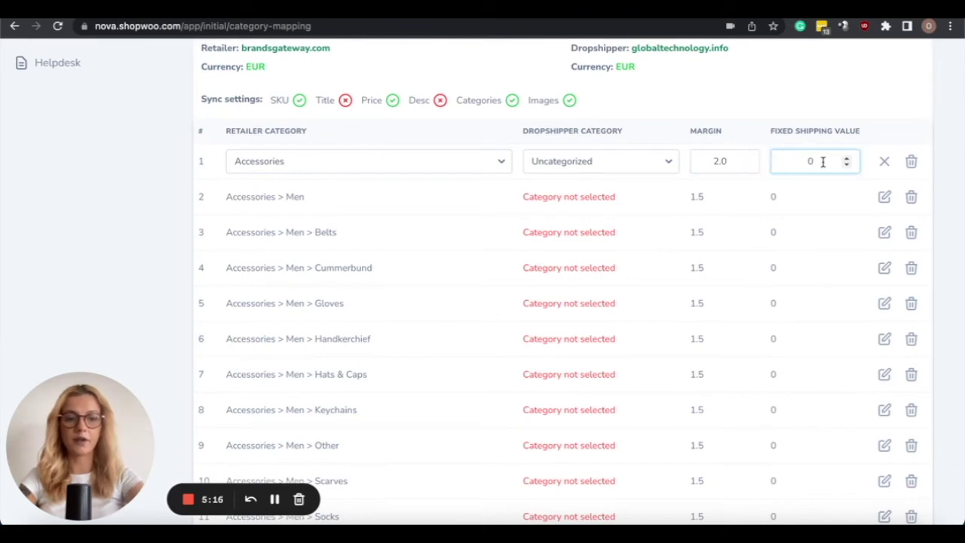
pyautogui.press('BackSpace')
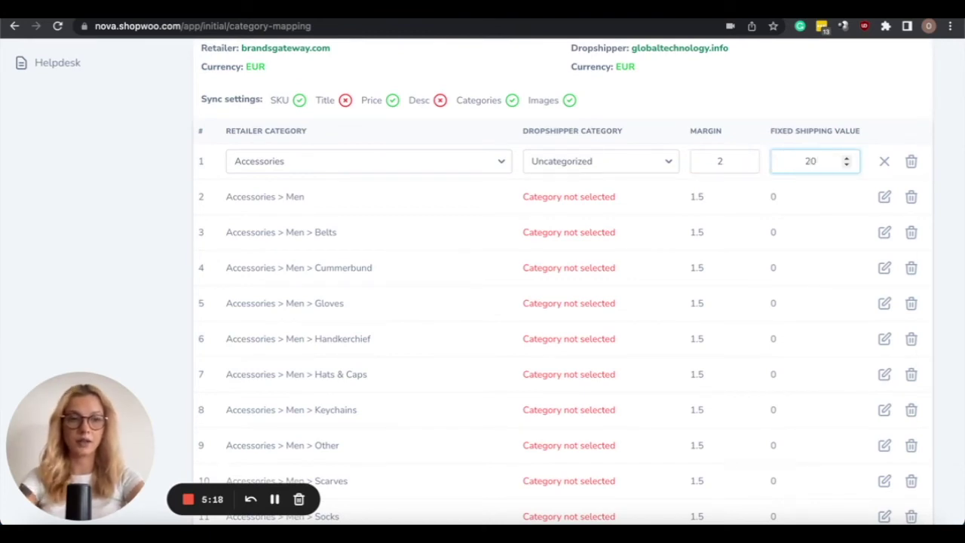
pyautogui.click(829, 82)
# Reset the category mapping and duplicate the retailer's whole category structure as the dropshipper categories
pyautogui.scroll(-20, 639, 226)
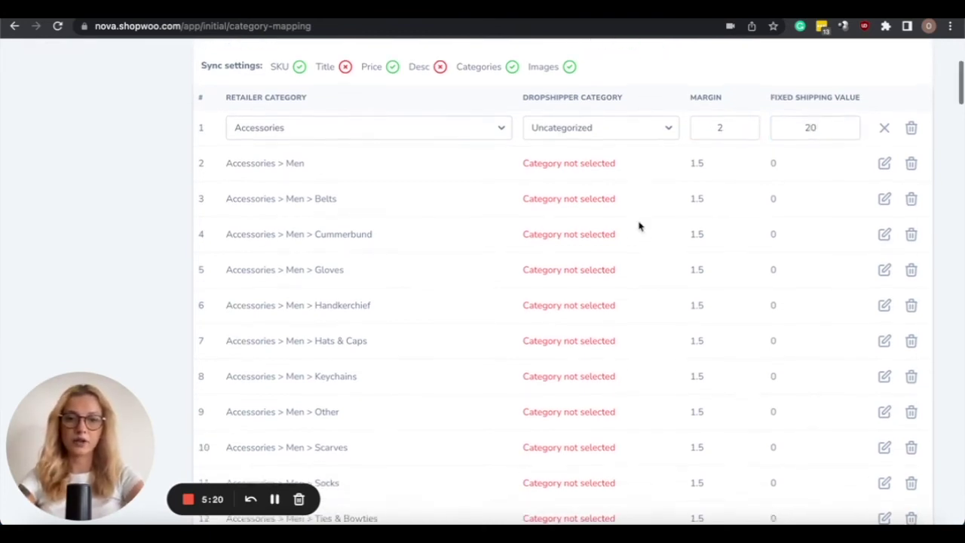
pyautogui.scroll(-20, 638, 226)
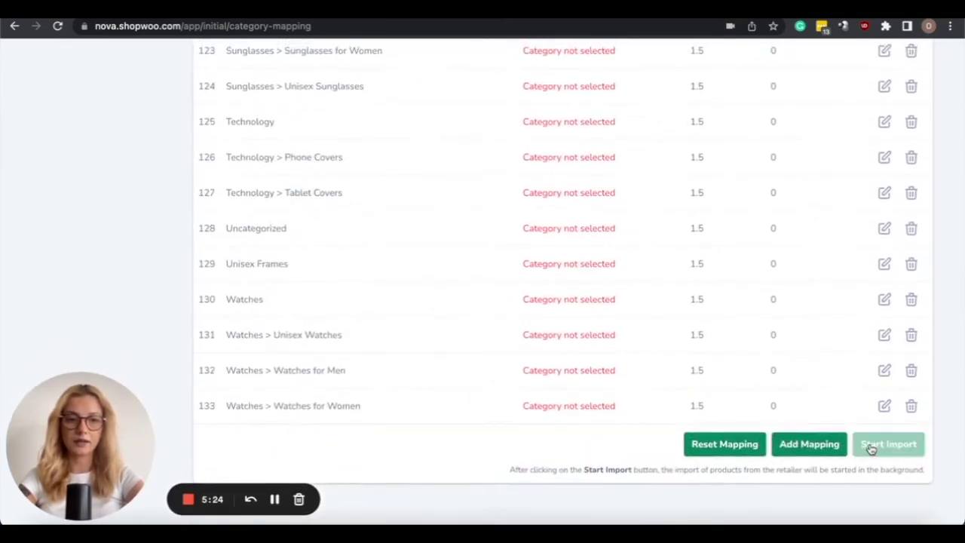
pyautogui.scroll(20, 817, 219)
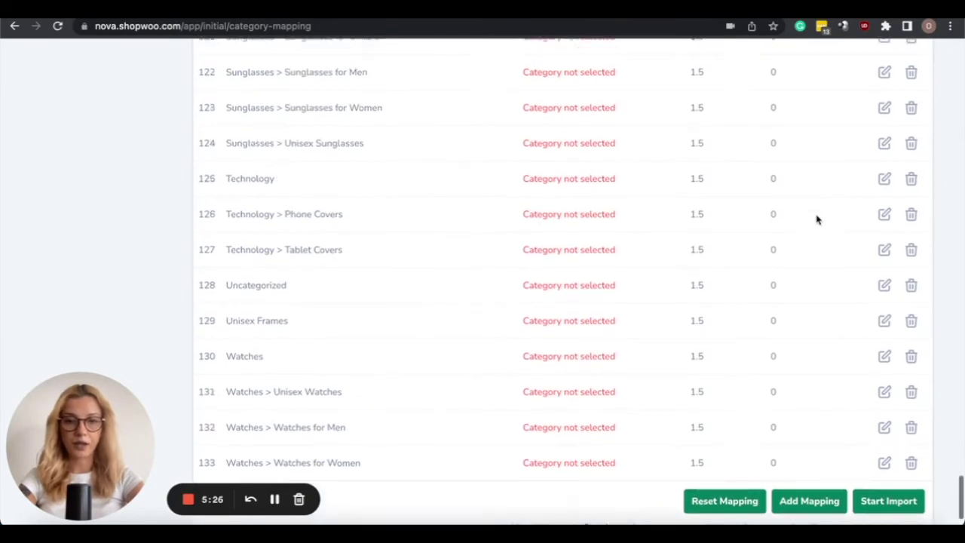
pyautogui.scroll(8, 816, 219)
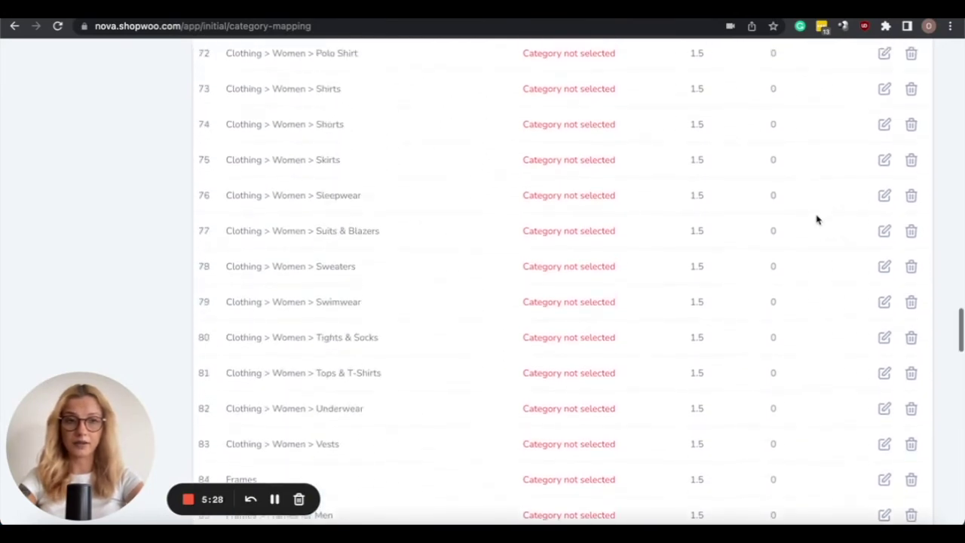
pyautogui.scroll(16, 817, 220)
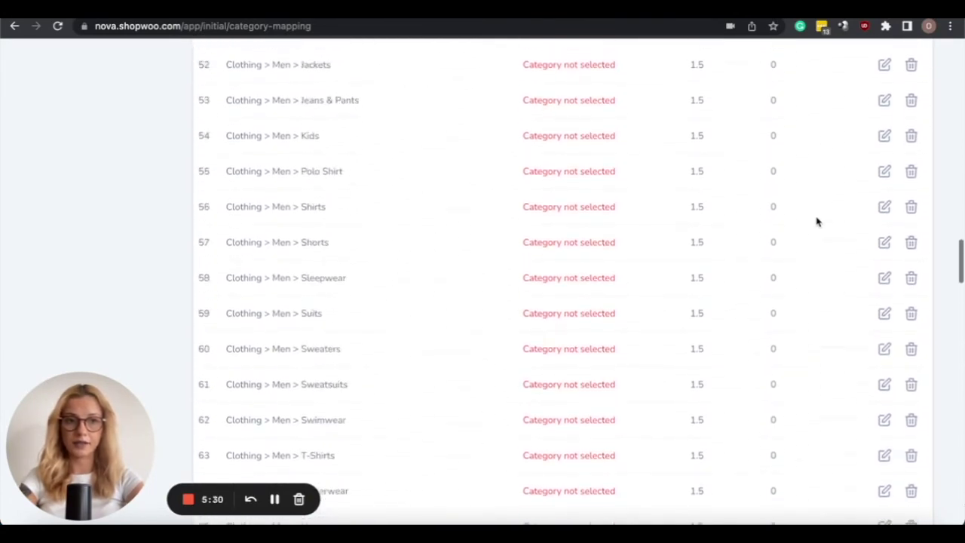
pyautogui.scroll(15, 816, 221)
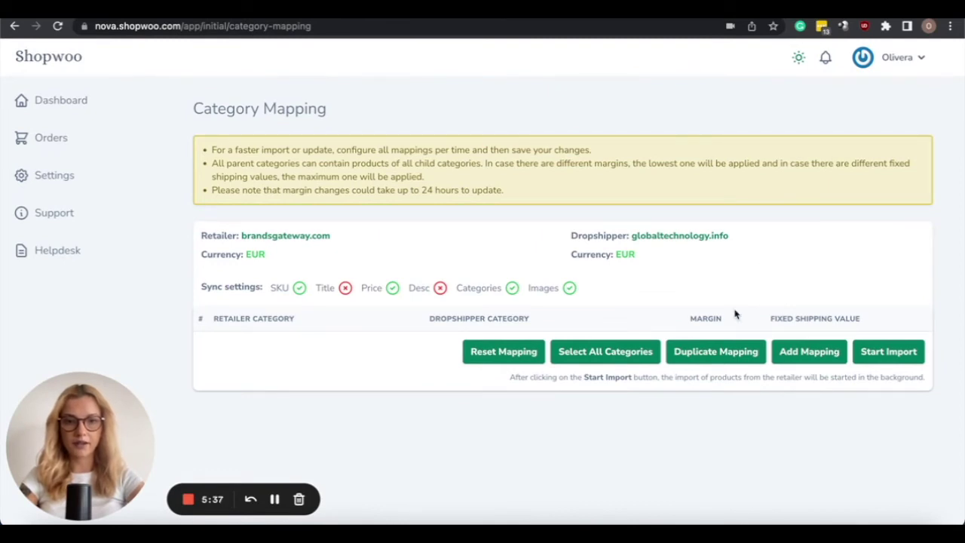
pyautogui.click(720, 351)
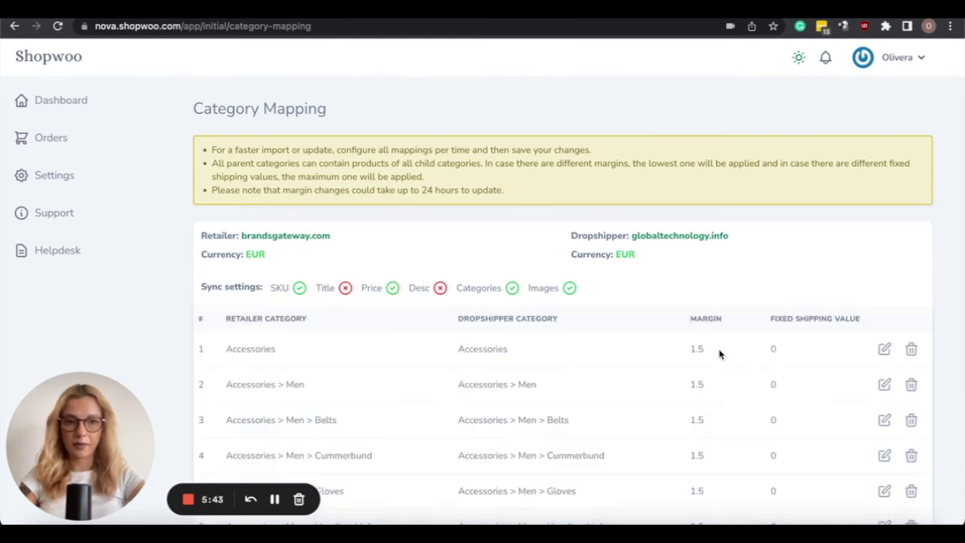
pyautogui.scroll(-4, 720, 354)
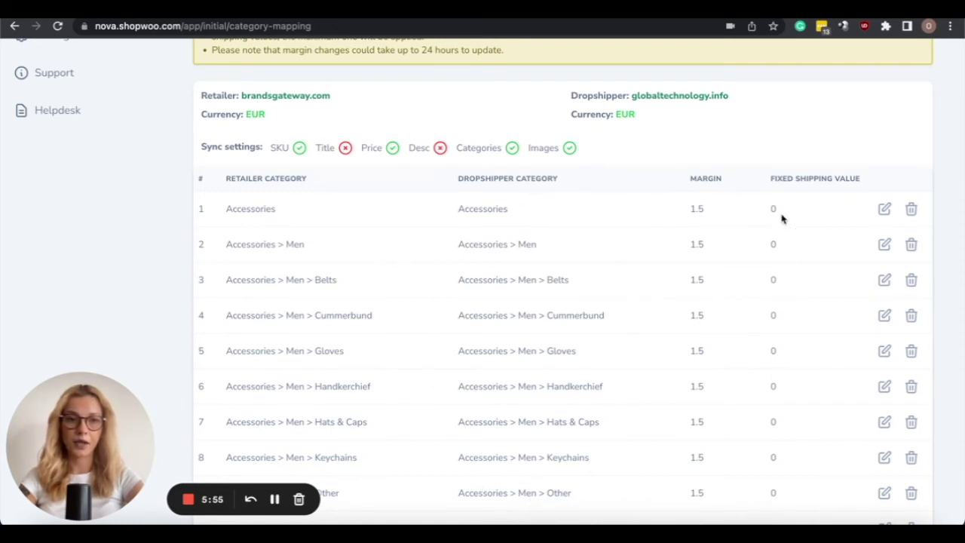
# Open the duplicated Accessories mapping's margin and fixed shipping value for editing, and try to start the import
pyautogui.click(885, 211)
pyautogui.click(717, 211)
pyautogui.click(804, 209)
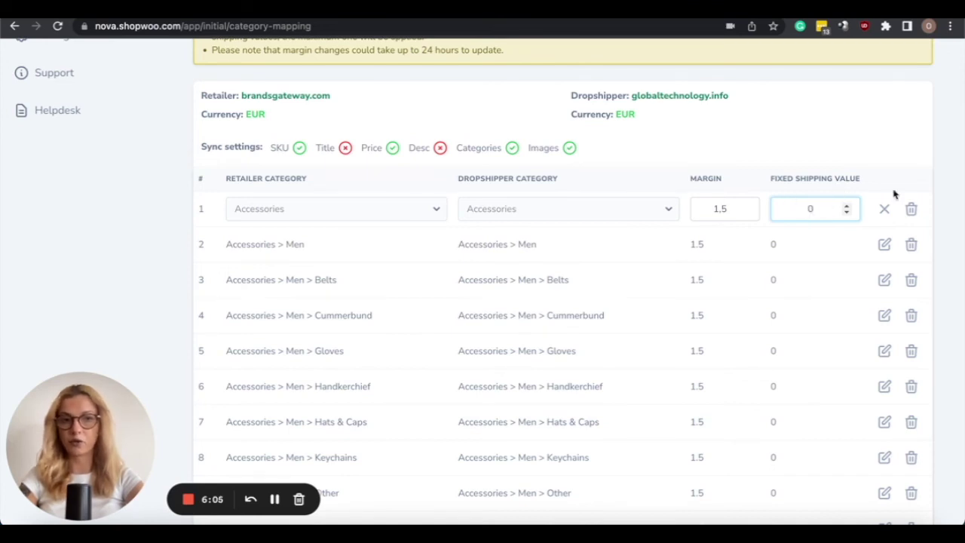
pyautogui.scroll(-20, 825, 214)
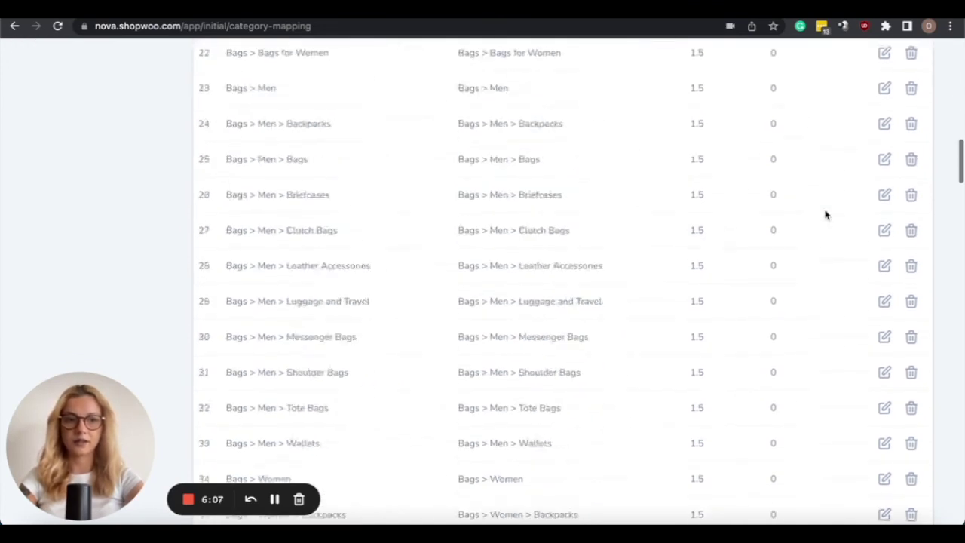
pyautogui.scroll(-20, 824, 213)
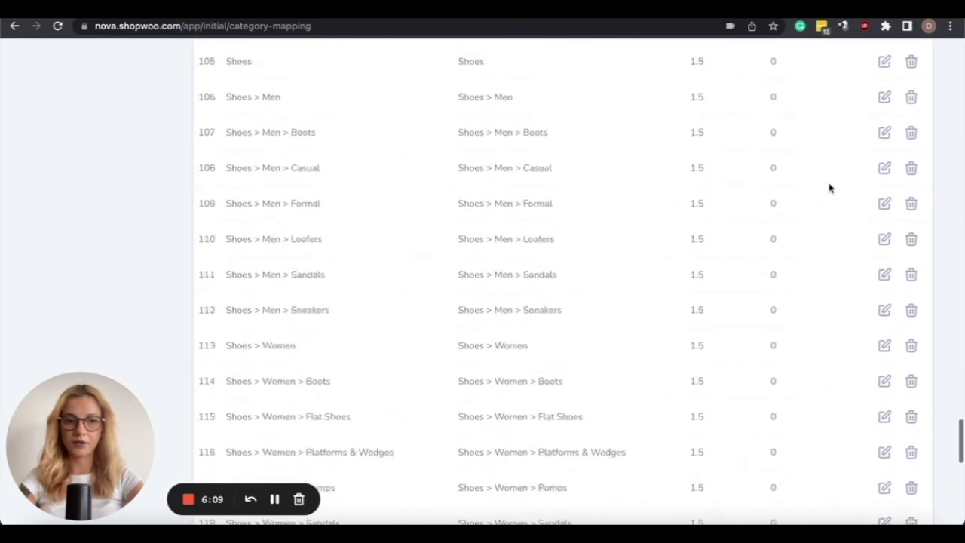
pyautogui.click(889, 440)
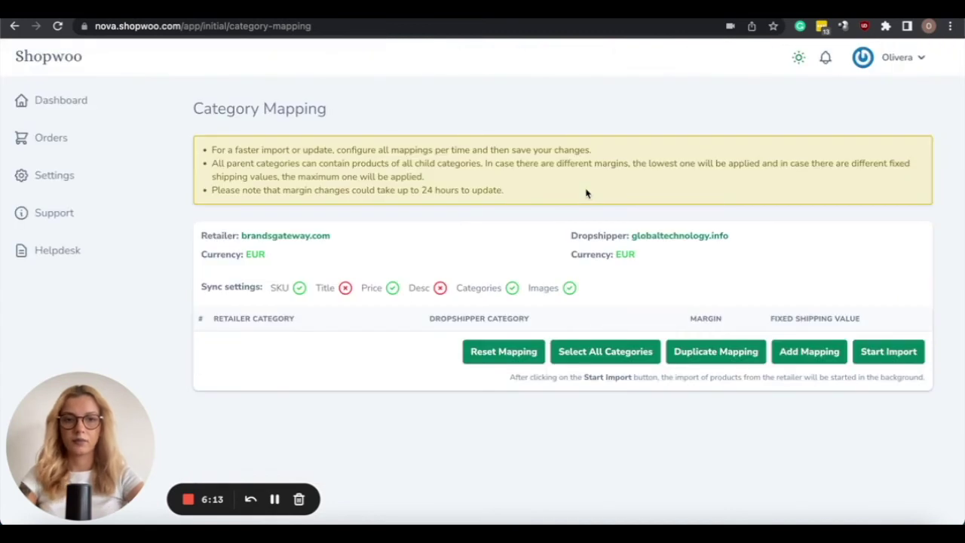
# Add a single mapping from the retailer category Accessories > Men > Belts to the dropshipper category Men Belts
pyautogui.click(802, 348)
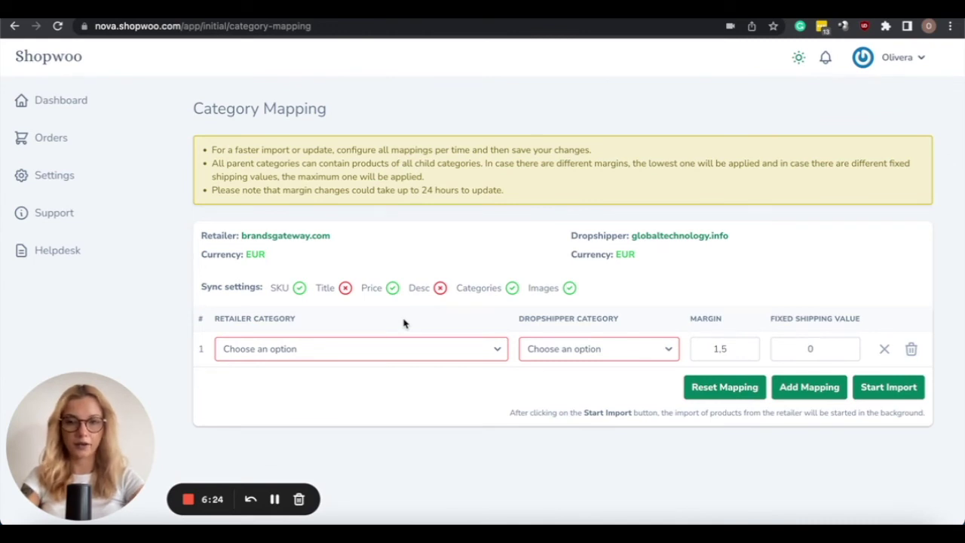
pyautogui.click(385, 351)
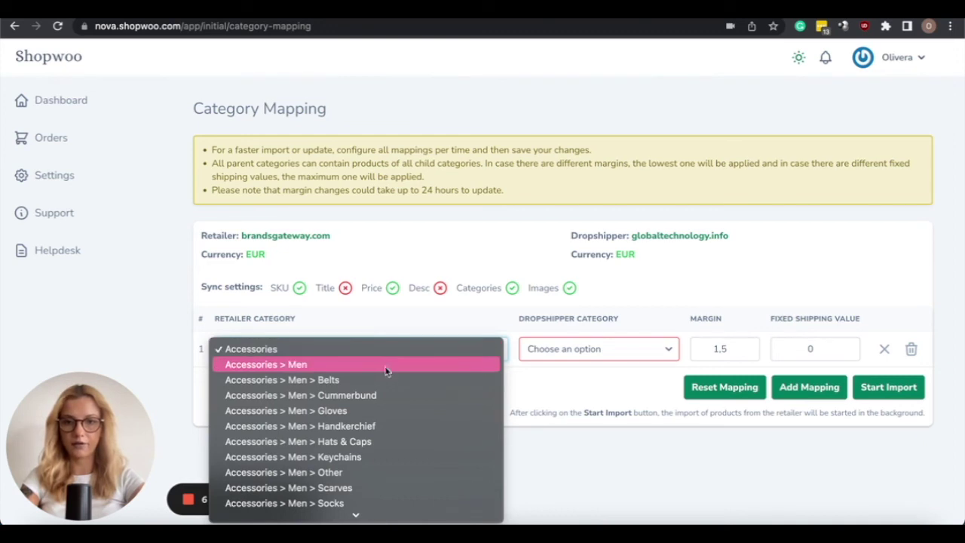
pyautogui.click(320, 381)
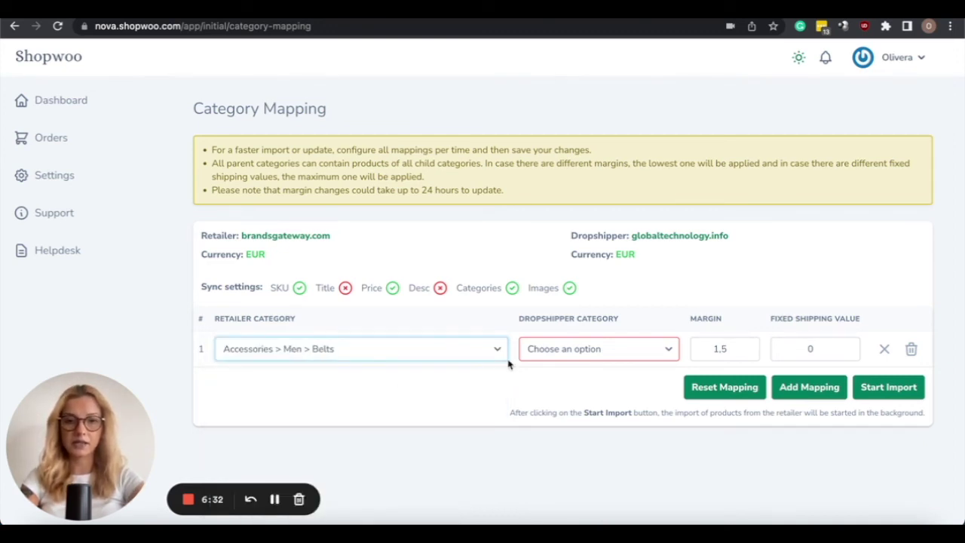
pyautogui.click(581, 349)
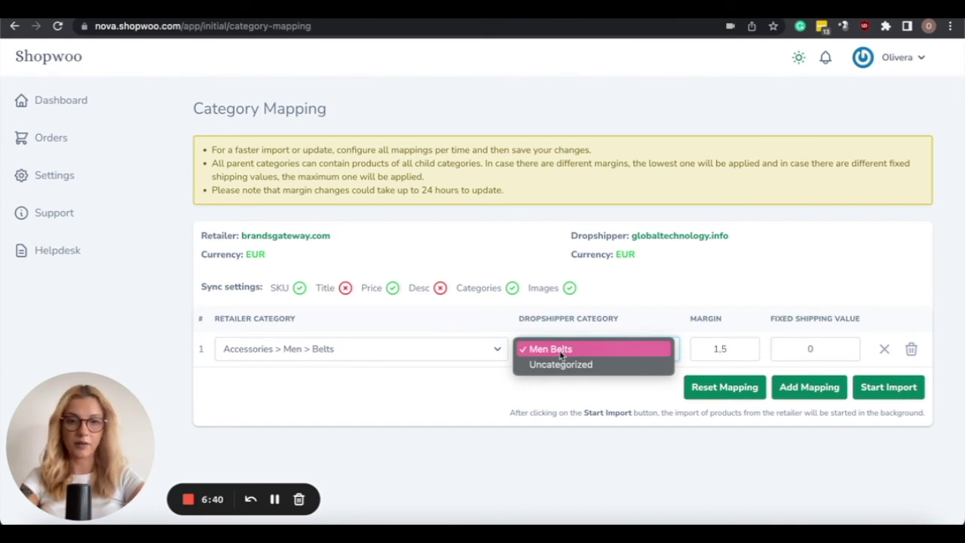
pyautogui.click(560, 350)
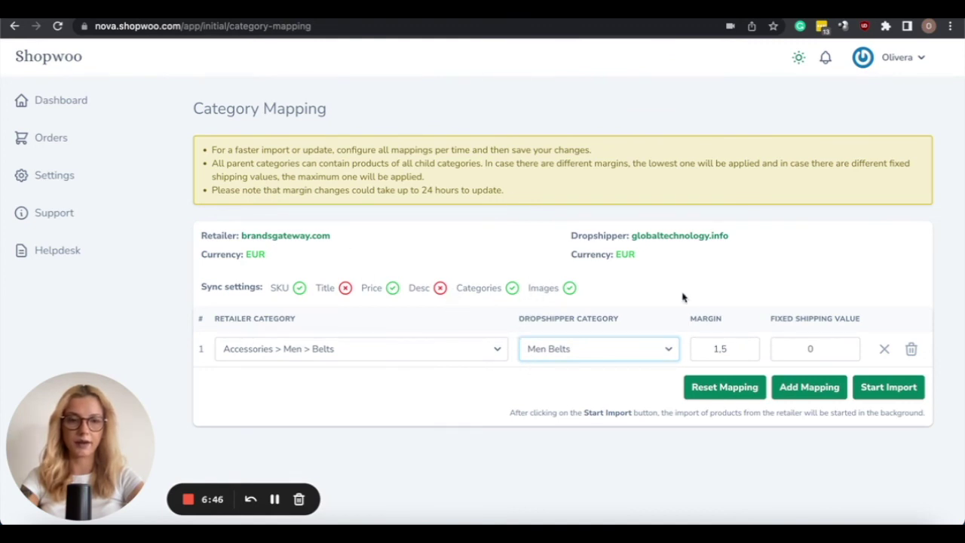
# Set the belts mapping's margin to 2 and fixed shipping value to 20, and start the product import
pyautogui.doubleClick(716, 350)
pyautogui.write('2')
pyautogui.click(810, 349)
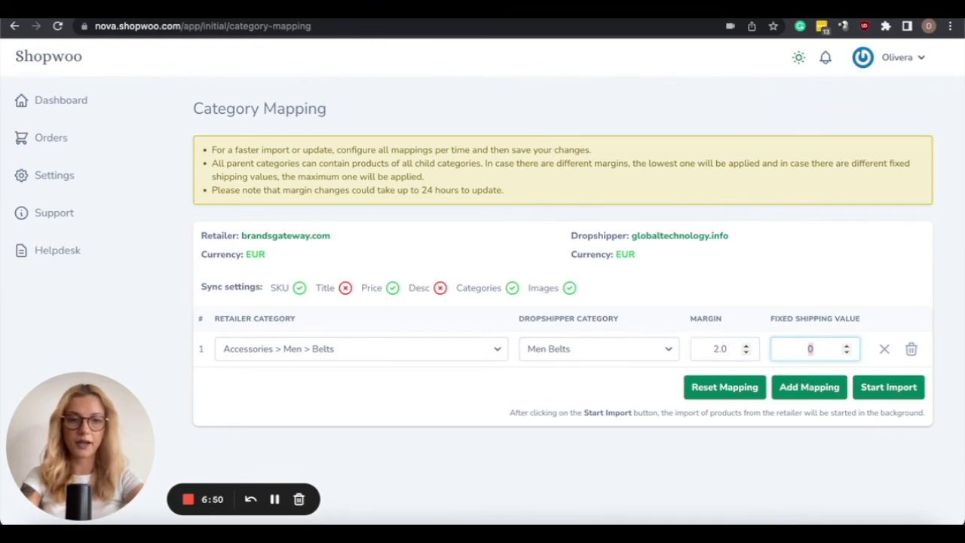
pyautogui.write('20')
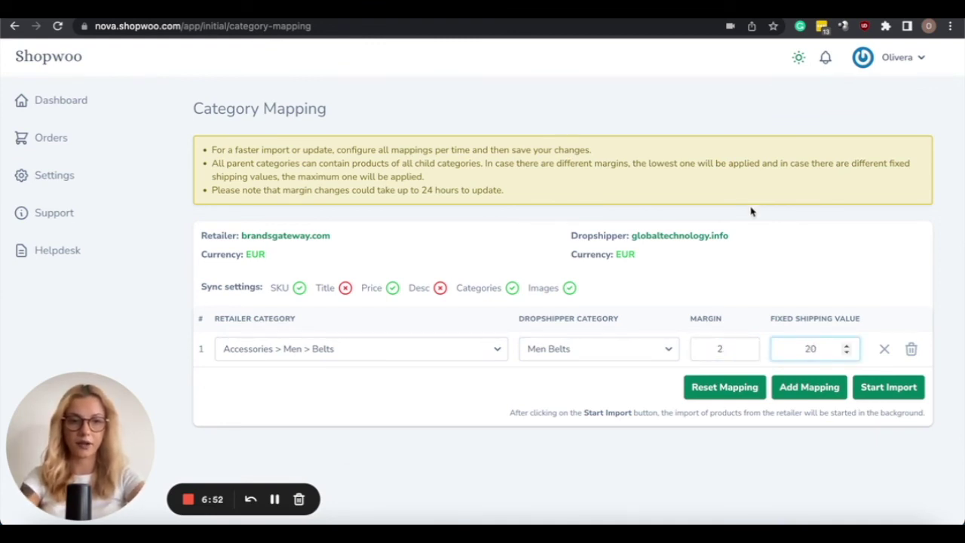
pyautogui.click(782, 265)
pyautogui.click(886, 395)
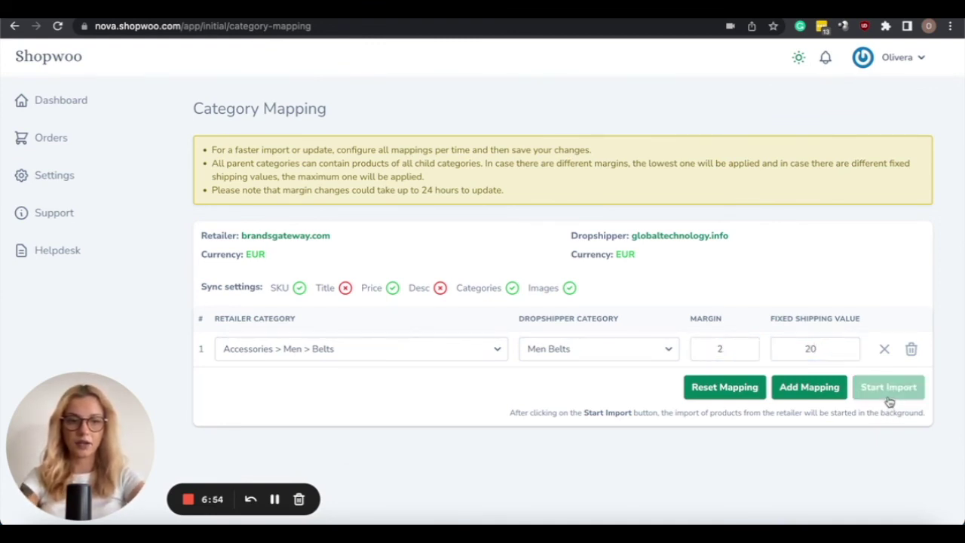